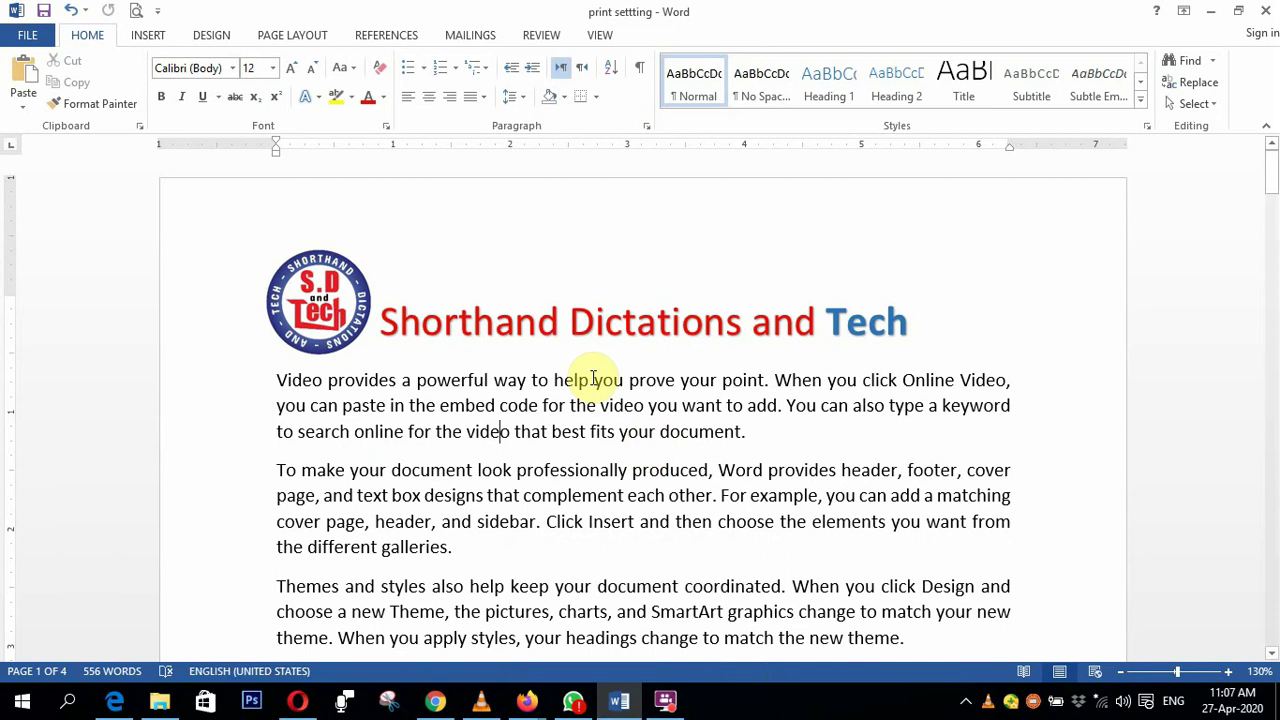
{"action": "scroll", "coordinate": [605, 428], "scroll_direction": "down", "scroll_amount": 3}
{"action": "scroll", "coordinate": [612, 425], "scroll_direction": "up", "scroll_amount": 3}
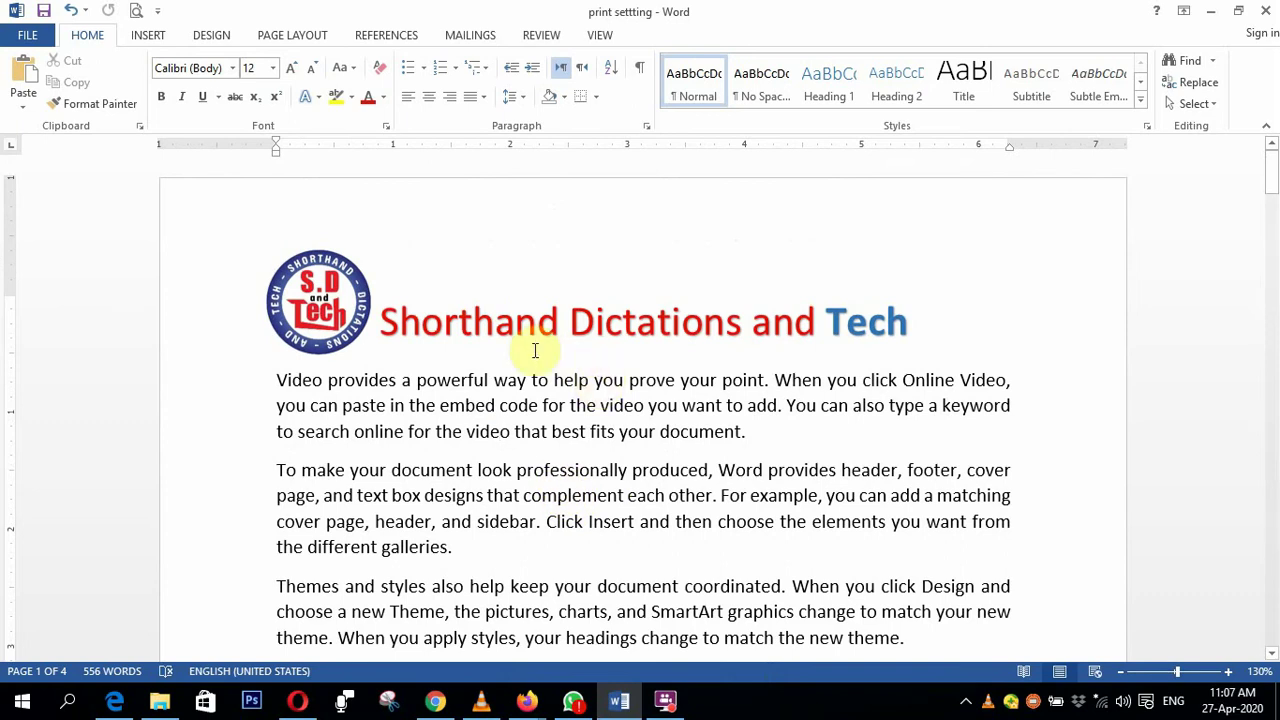
{"action": "key", "text": "ctrl+p"}
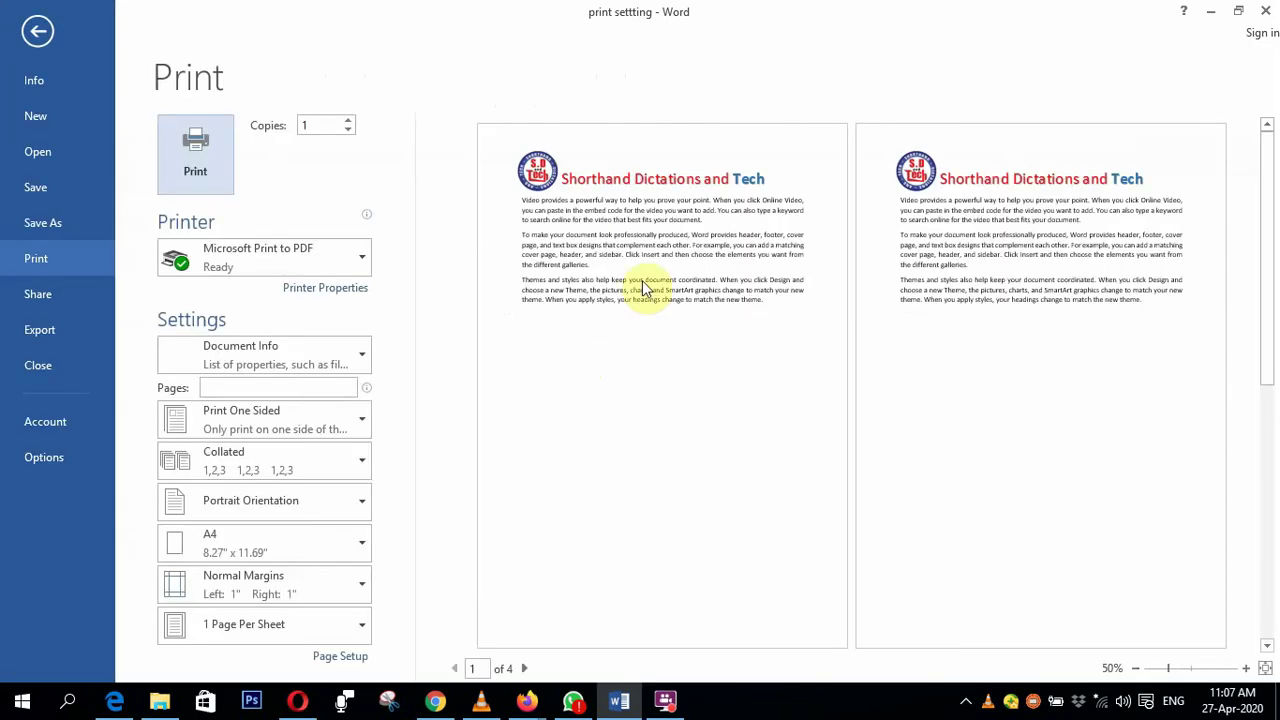
{"action": "key", "text": "Escape"}
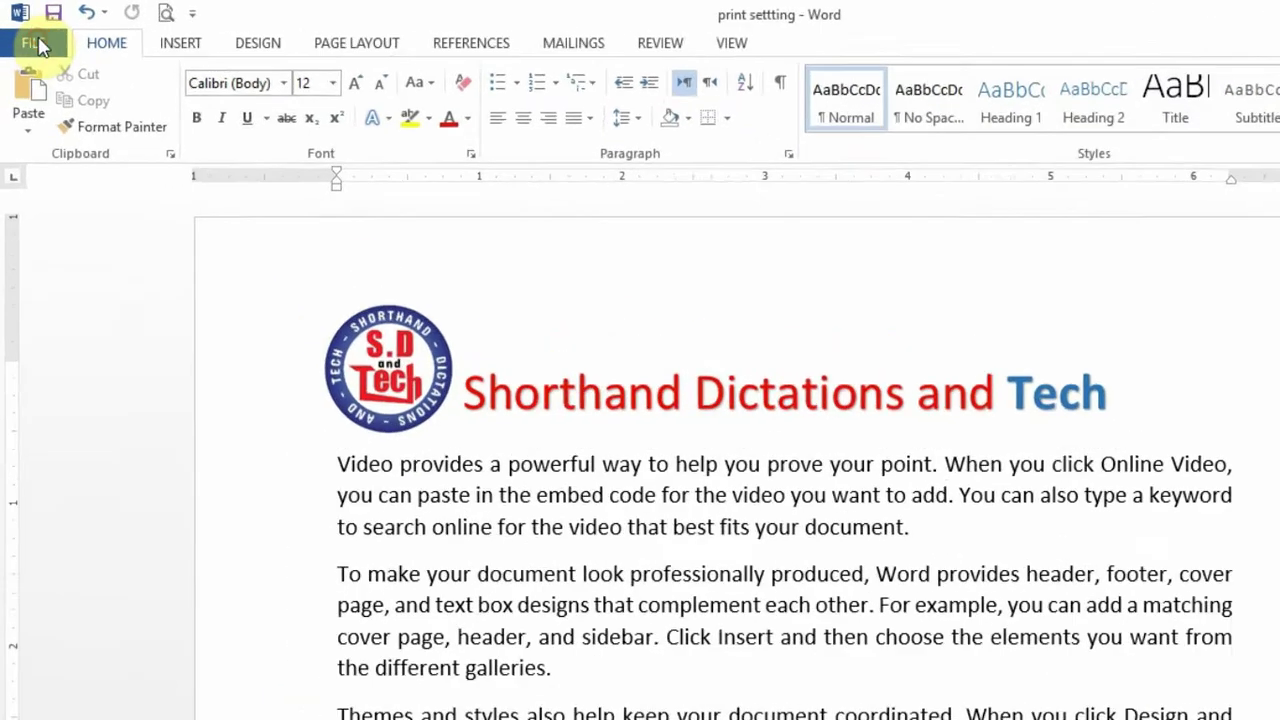
- Open the document's print settings and select the second page in the print preview
{"action": "left_click", "coordinate": [27, 35]}
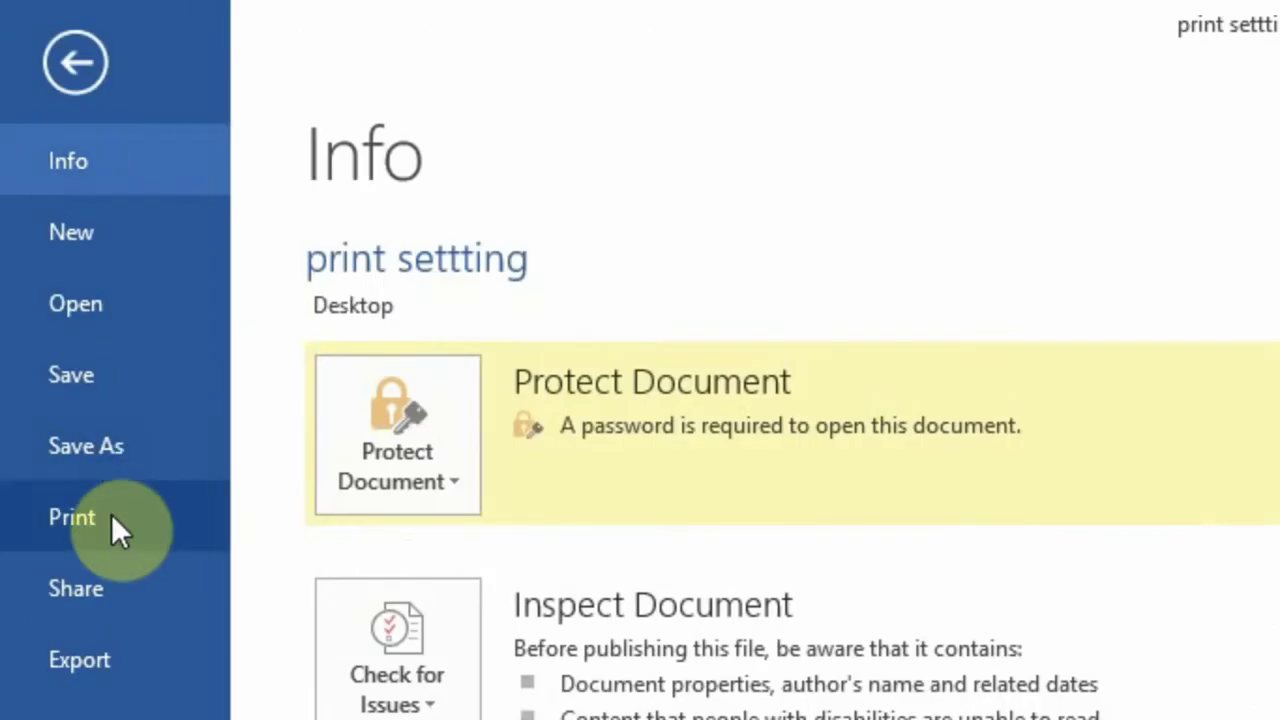
{"action": "left_click", "coordinate": [113, 518]}
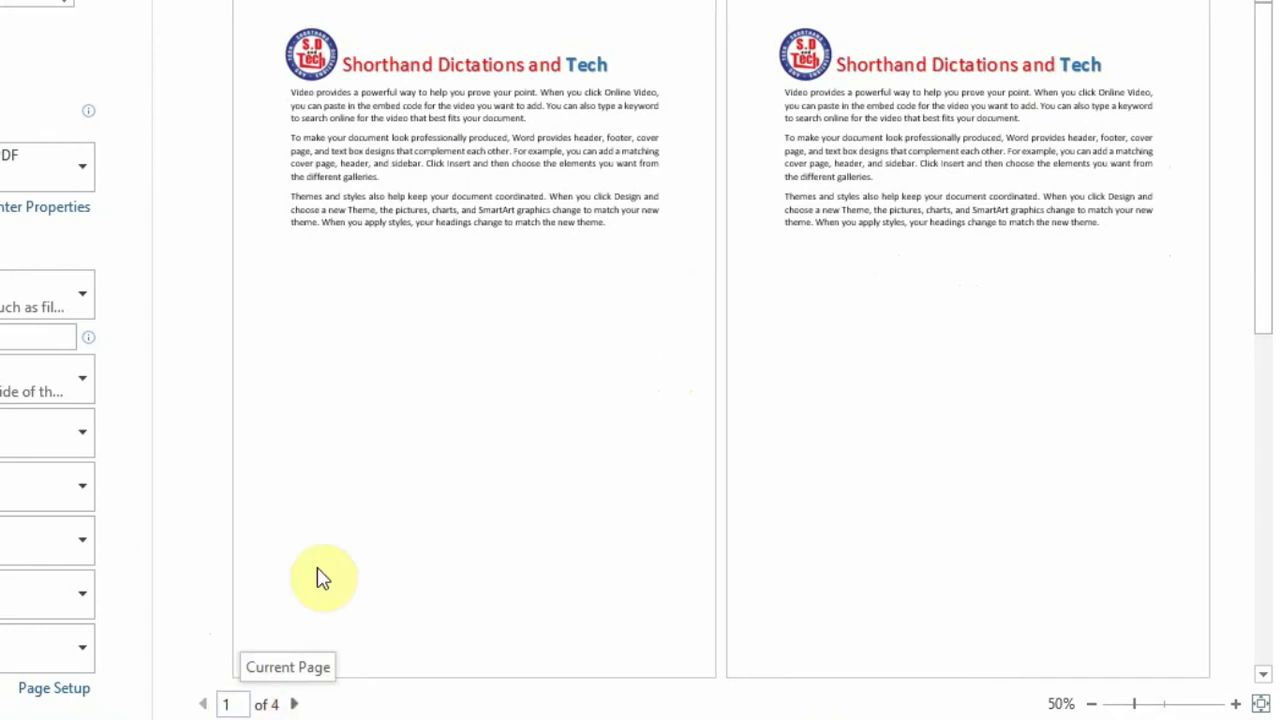
{"action": "left_click", "coordinate": [1018, 186]}
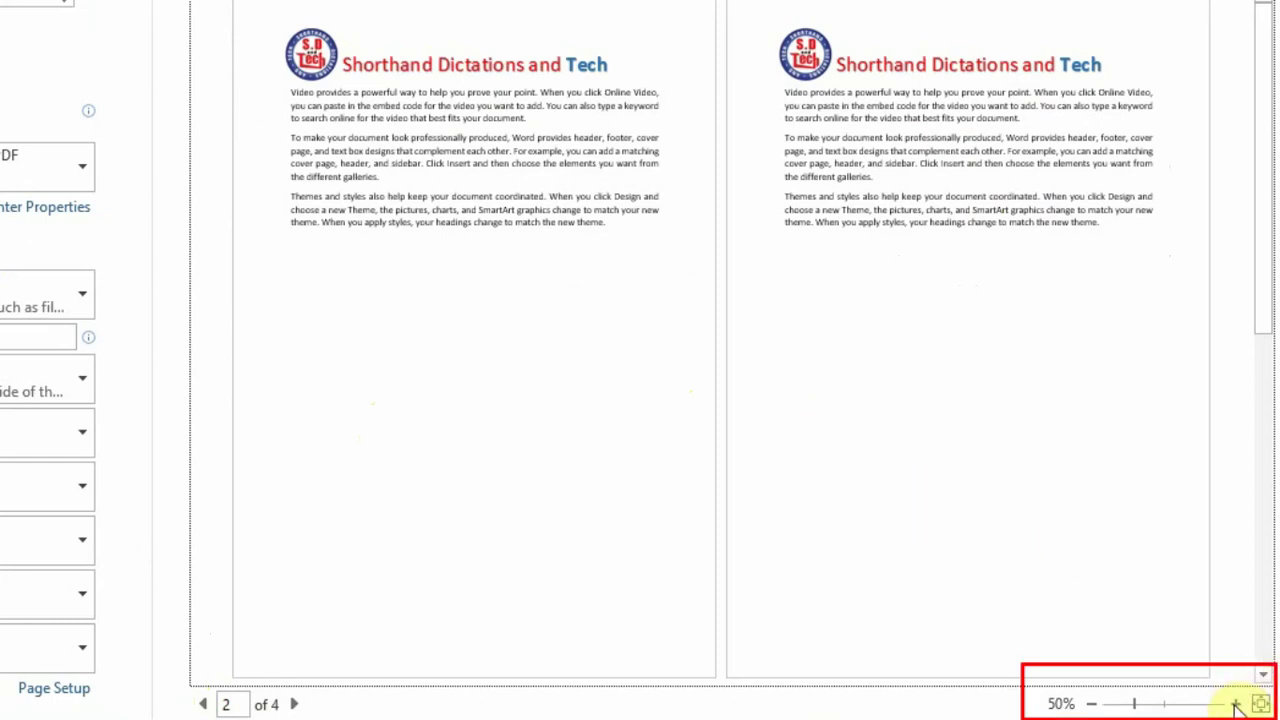
- Zoom the print preview out to 10% so that all pages fit side by side
{"action": "left_click", "coordinate": [1093, 705]}
{"action": "left_click", "coordinate": [1093, 705]}
{"action": "left_click", "coordinate": [1093, 705]}
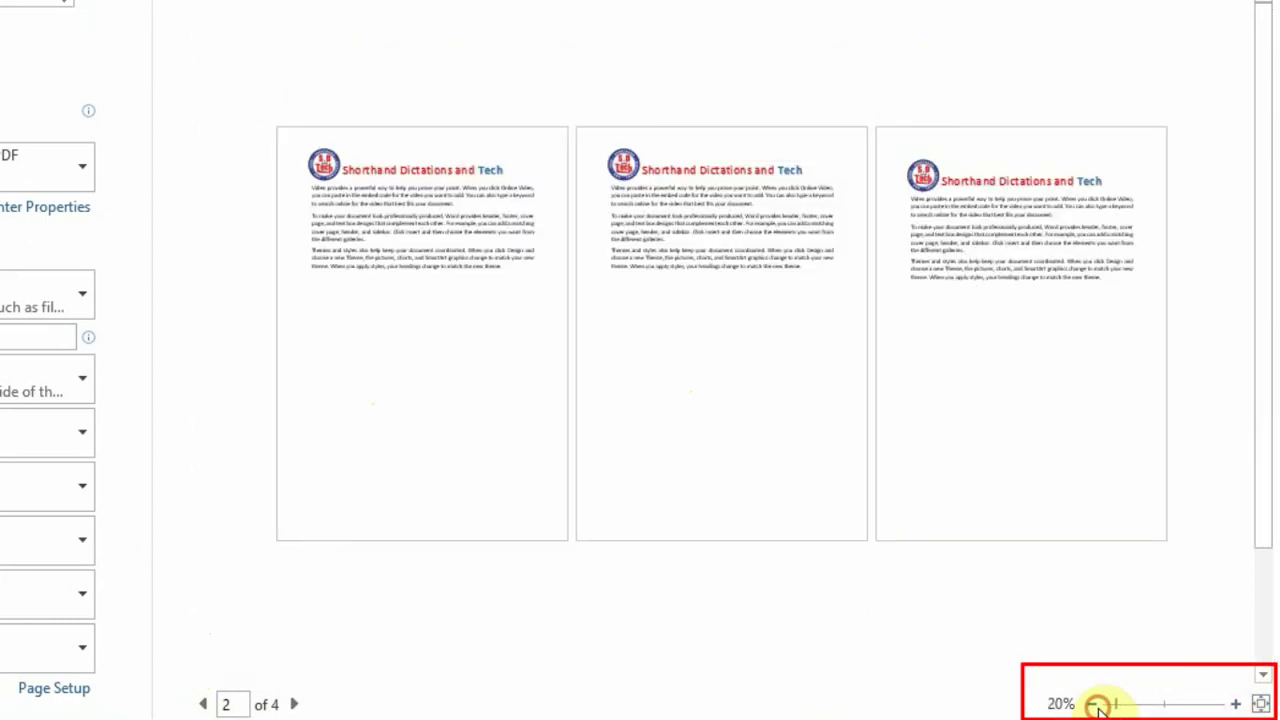
{"action": "left_click", "coordinate": [1093, 705]}
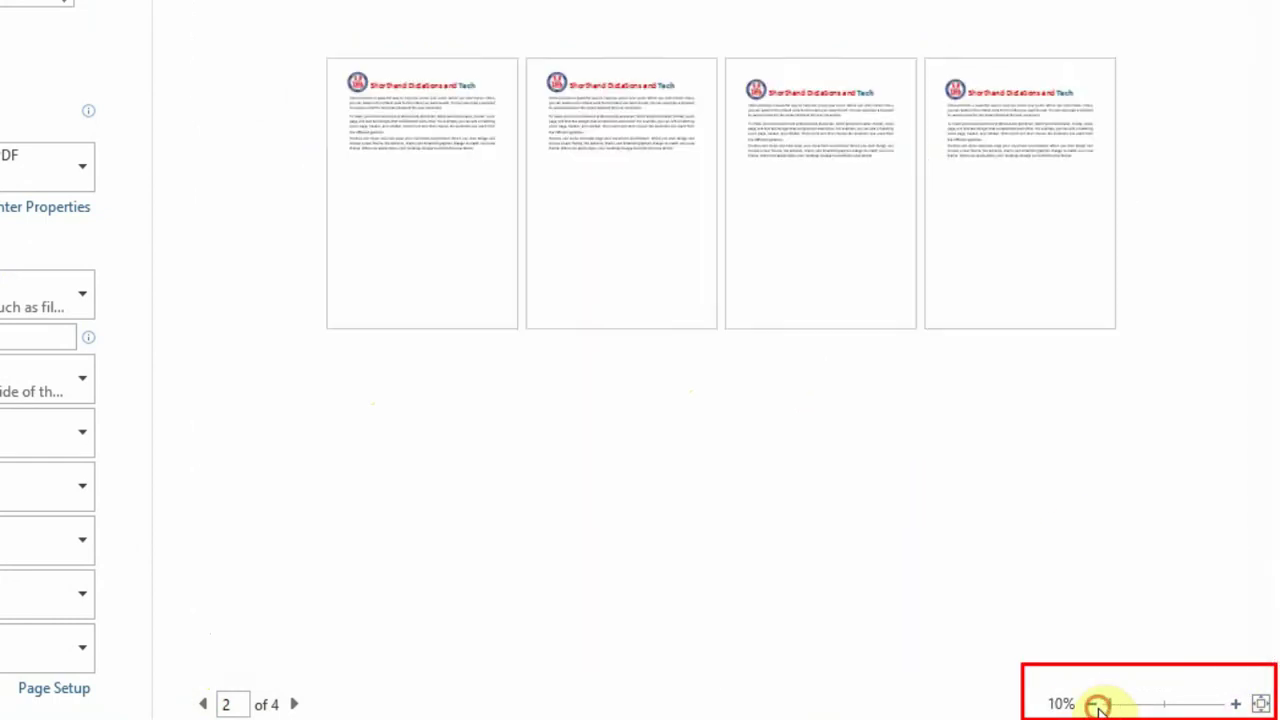
- Enlarge the print preview beyond 140% to inspect the page text closely
{"action": "left_click", "coordinate": [1235, 704]}
{"action": "left_click", "coordinate": [1235, 704]}
{"action": "left_click", "coordinate": [1235, 704]}
{"action": "left_click", "coordinate": [1235, 704]}
{"action": "left_click", "coordinate": [1235, 704]}
{"action": "left_click", "coordinate": [1235, 704]}
{"action": "left_click", "coordinate": [1235, 704]}
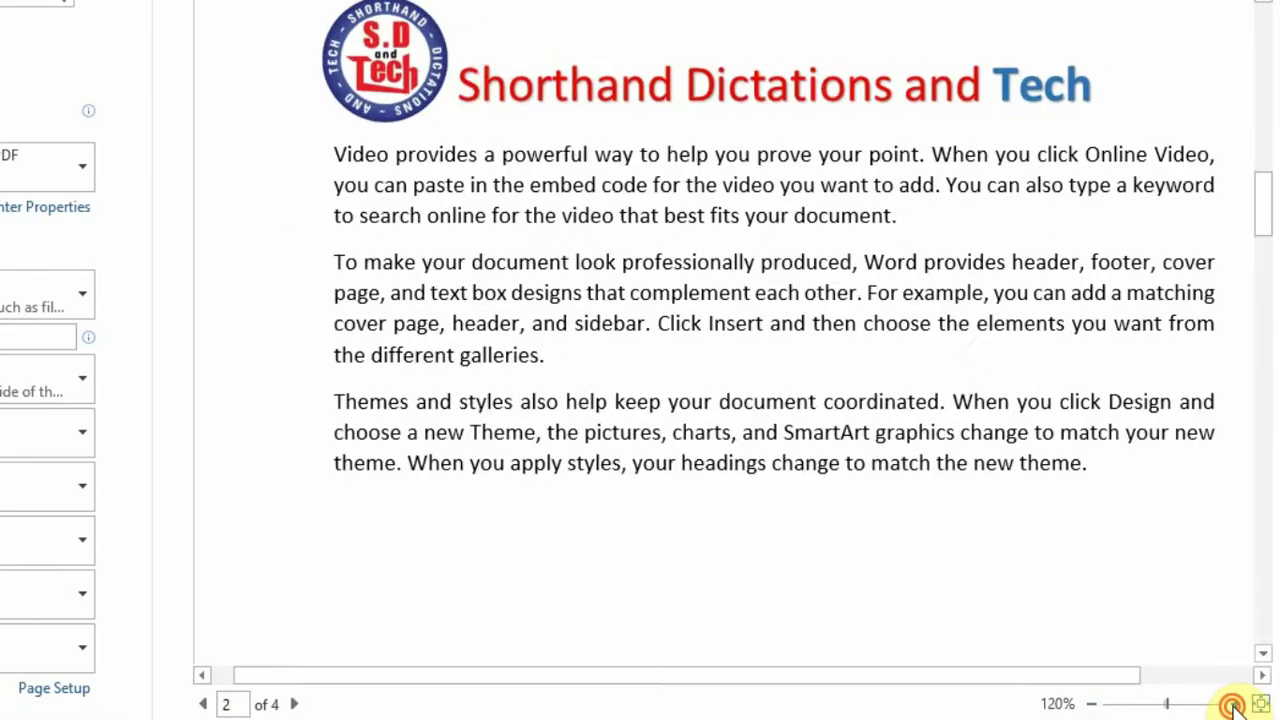
{"action": "left_click", "coordinate": [1235, 704]}
{"action": "left_click", "coordinate": [1235, 704]}
- Reduce the print preview zoom to 80%
{"action": "left_click", "coordinate": [1092, 705]}
{"action": "left_click", "coordinate": [1092, 705]}
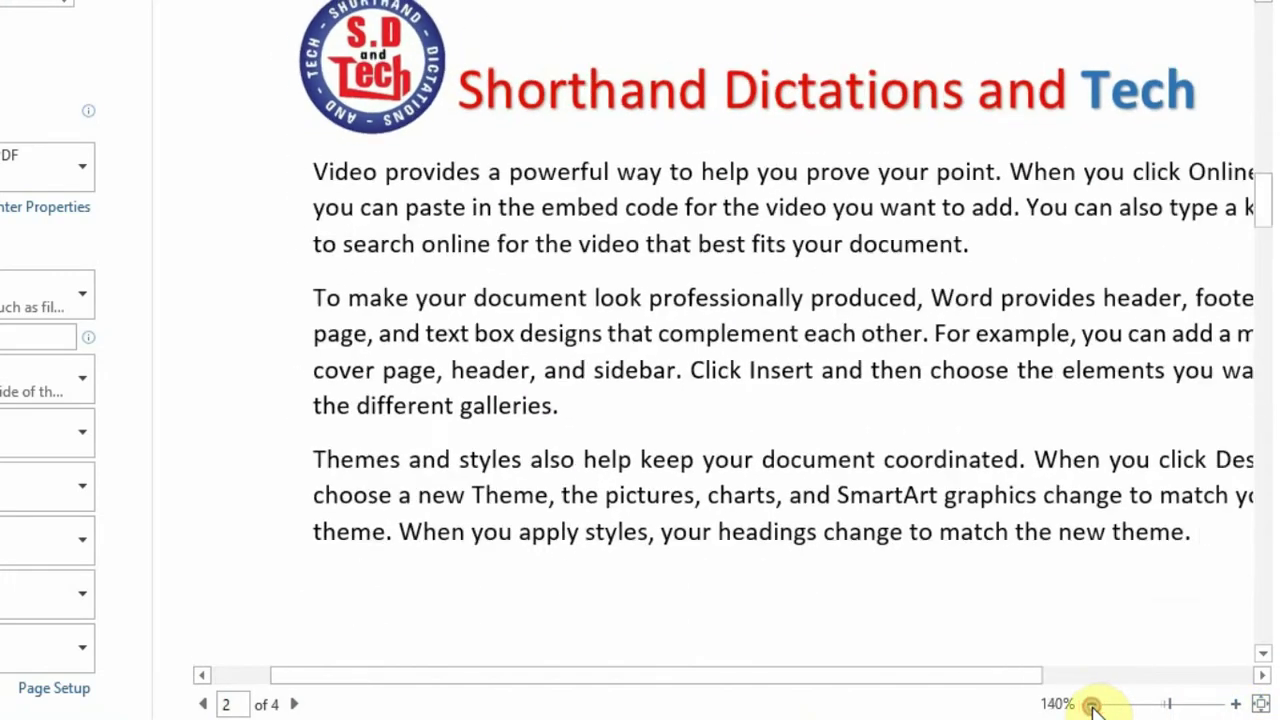
{"action": "left_click", "coordinate": [1092, 705]}
{"action": "left_click", "coordinate": [1092, 705]}
{"action": "left_click", "coordinate": [1092, 705]}
{"action": "left_click", "coordinate": [1092, 705]}
{"action": "left_click", "coordinate": [1092, 705]}
{"action": "left_click", "coordinate": [1092, 705]}
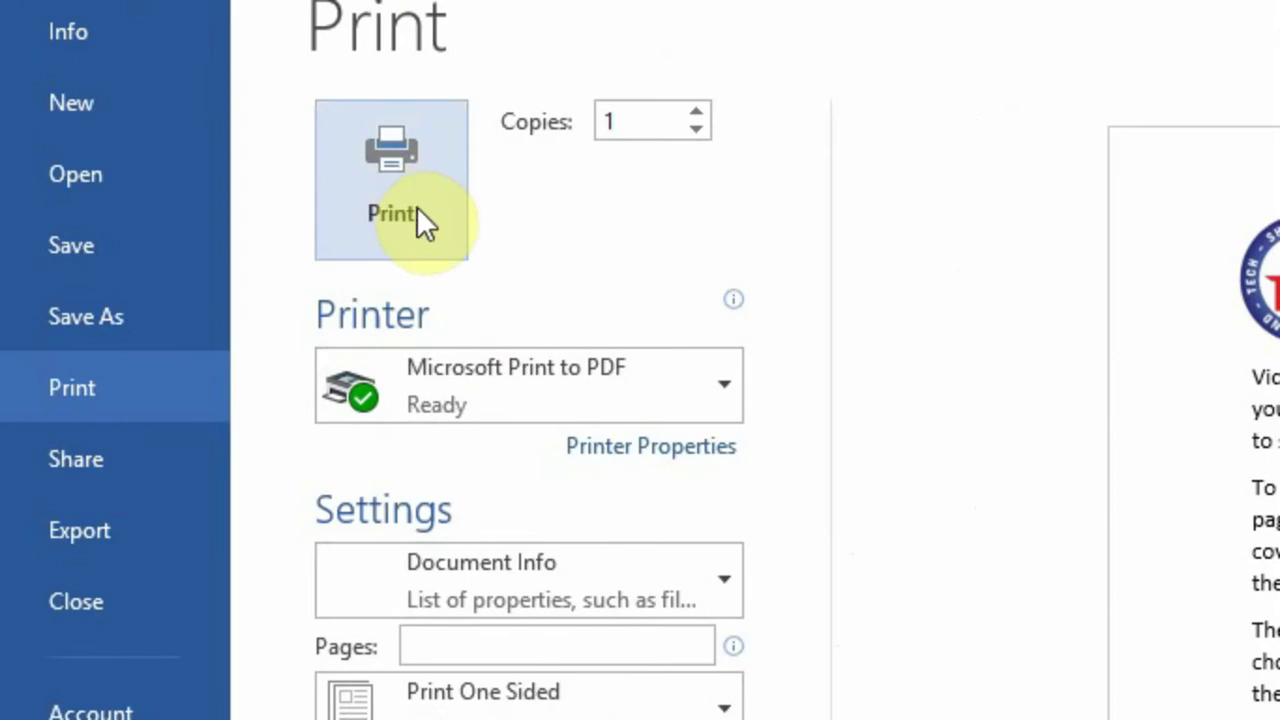
- Raise the number of copies to print above 7
{"action": "left_click", "coordinate": [696, 113]}
{"action": "left_click", "coordinate": [696, 113]}
{"action": "left_click", "coordinate": [696, 113]}
{"action": "left_click", "coordinate": [696, 113]}
{"action": "left_click", "coordinate": [696, 107]}
{"action": "left_click", "coordinate": [696, 107]}
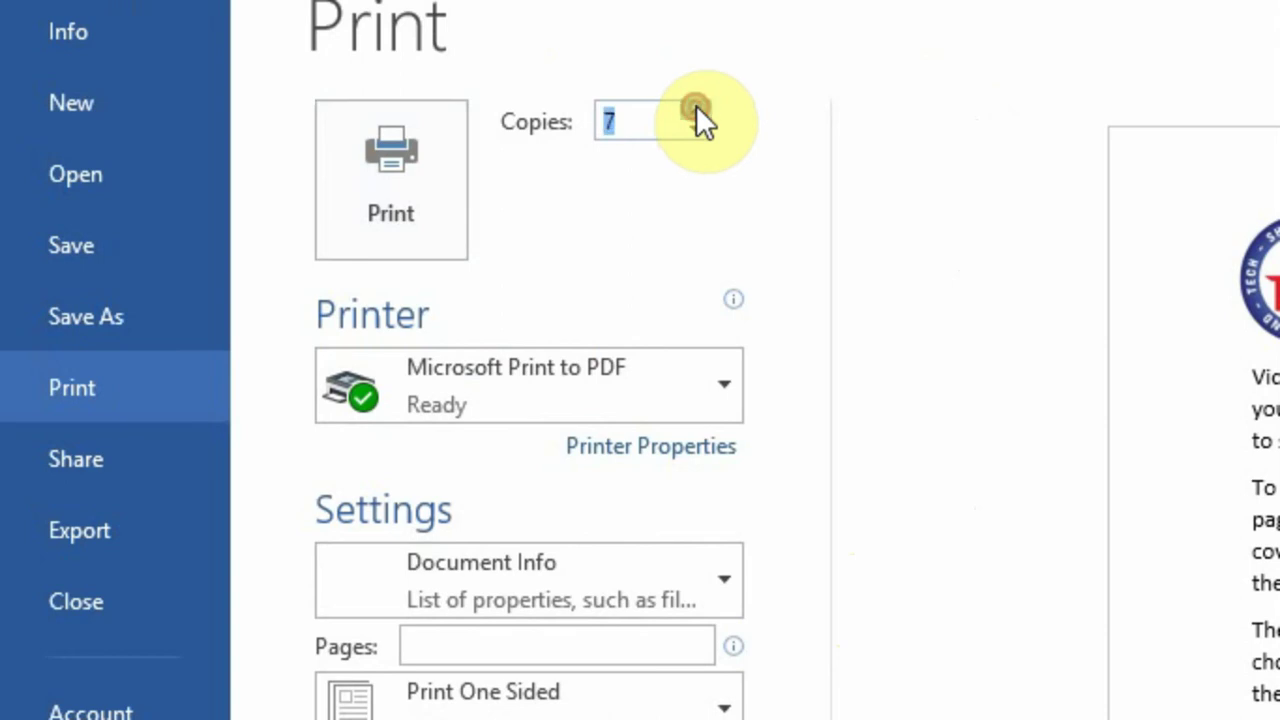
{"action": "left_click", "coordinate": [696, 107]}
{"action": "left_click", "coordinate": [696, 107]}
- Lower the number of copies to print to 1
{"action": "left_click", "coordinate": [699, 131]}
{"action": "left_click", "coordinate": [699, 131]}
{"action": "left_click", "coordinate": [699, 131]}
{"action": "left_click", "coordinate": [699, 131]}
{"action": "left_click", "coordinate": [699, 131]}
{"action": "left_click", "coordinate": [699, 131]}
{"action": "left_click", "coordinate": [699, 131]}
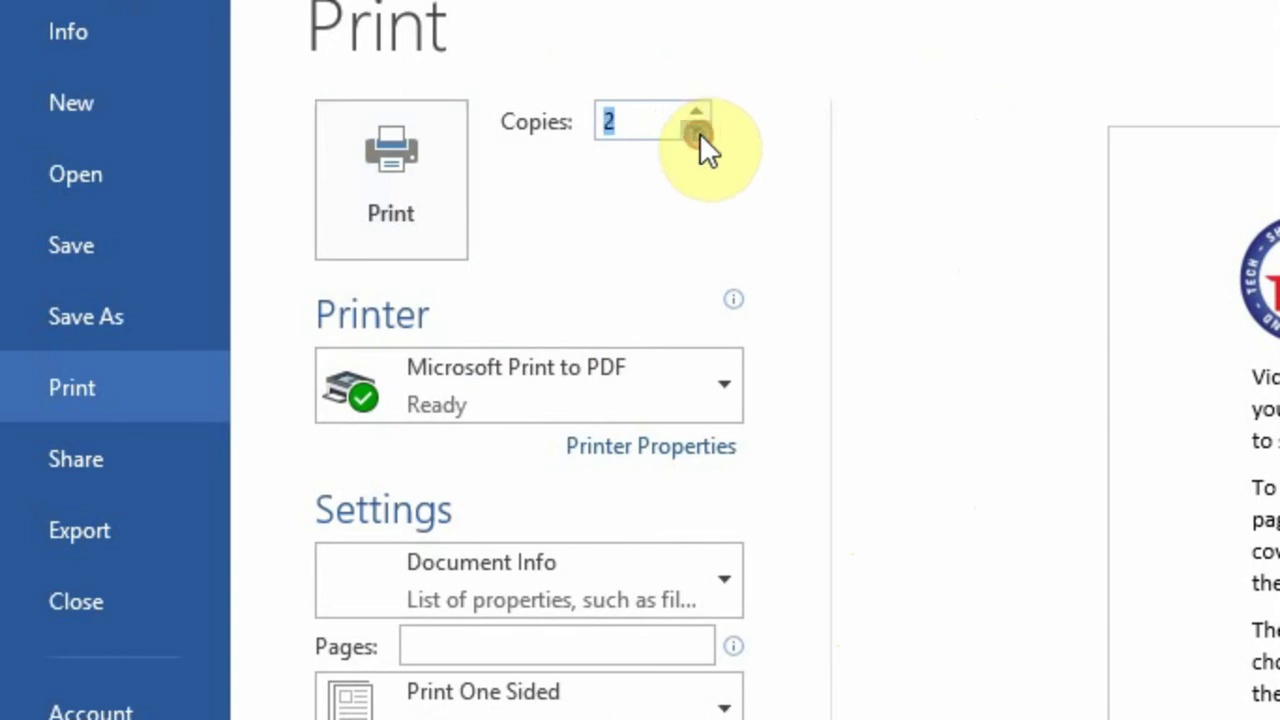
{"action": "left_click", "coordinate": [699, 131]}
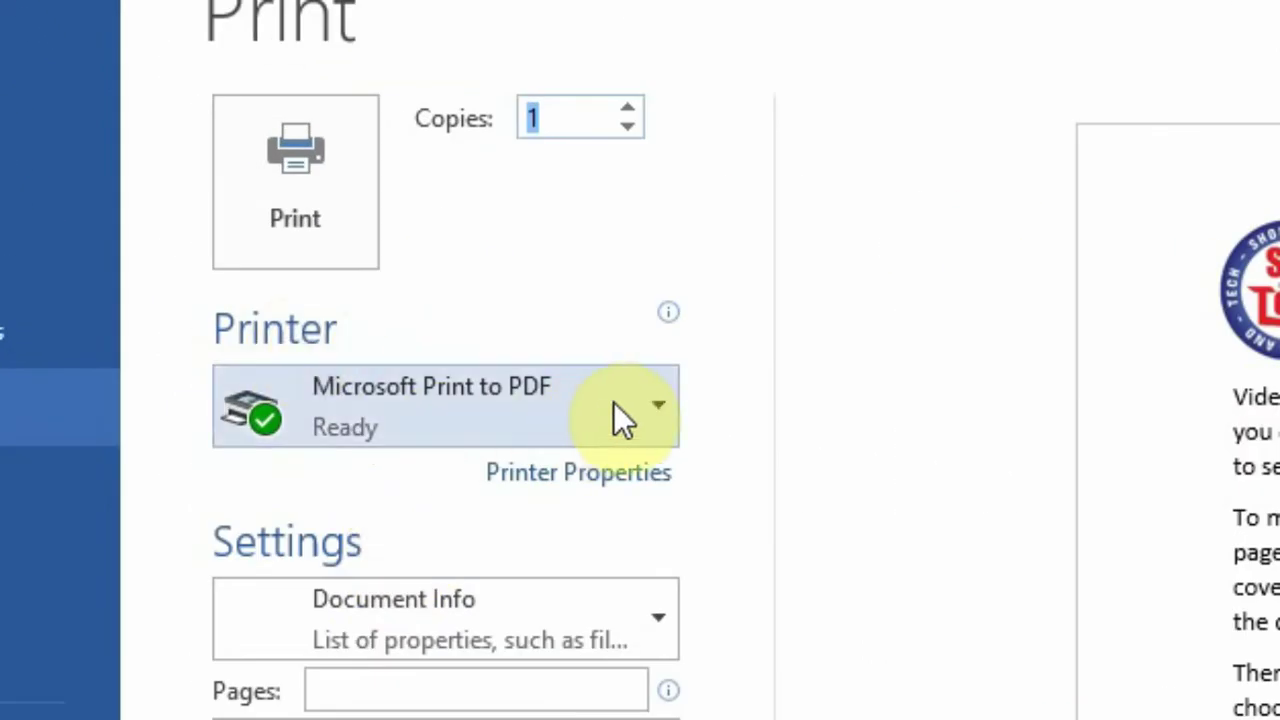
- Select Microsoft Print to PDF as the printer and view its document properties without changing them
{"action": "left_click", "coordinate": [670, 412]}
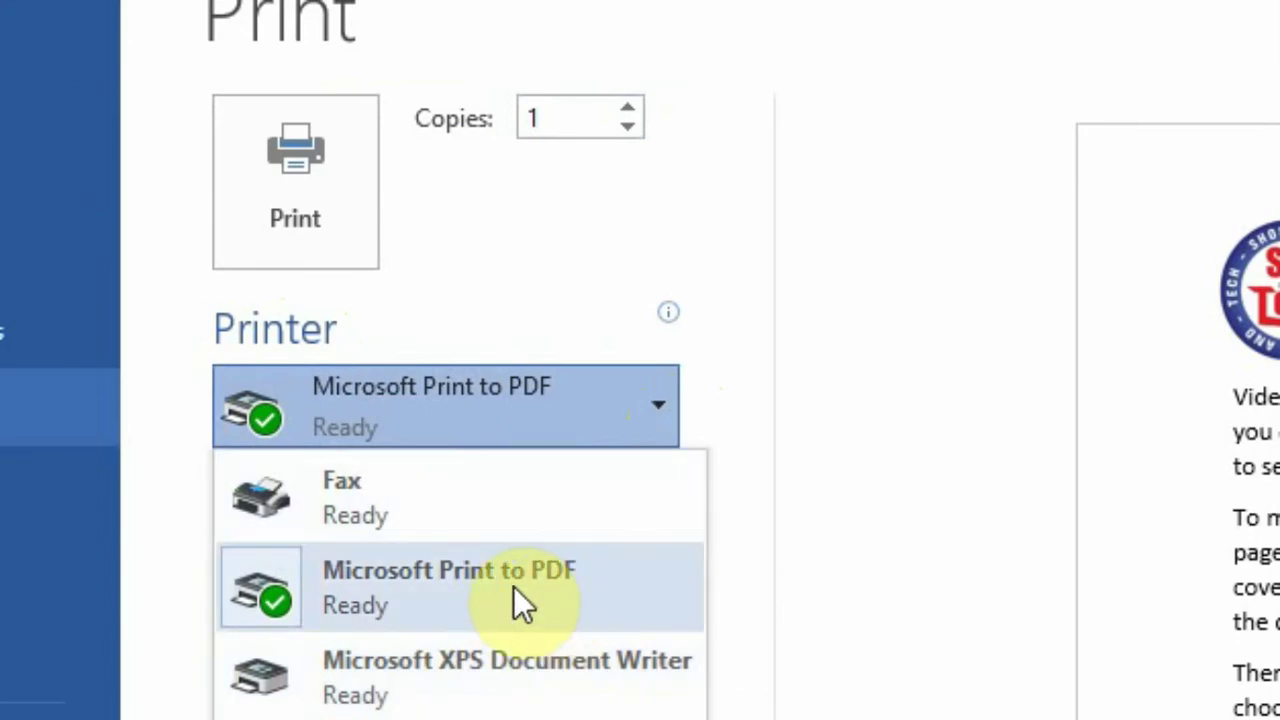
{"action": "left_click", "coordinate": [577, 598]}
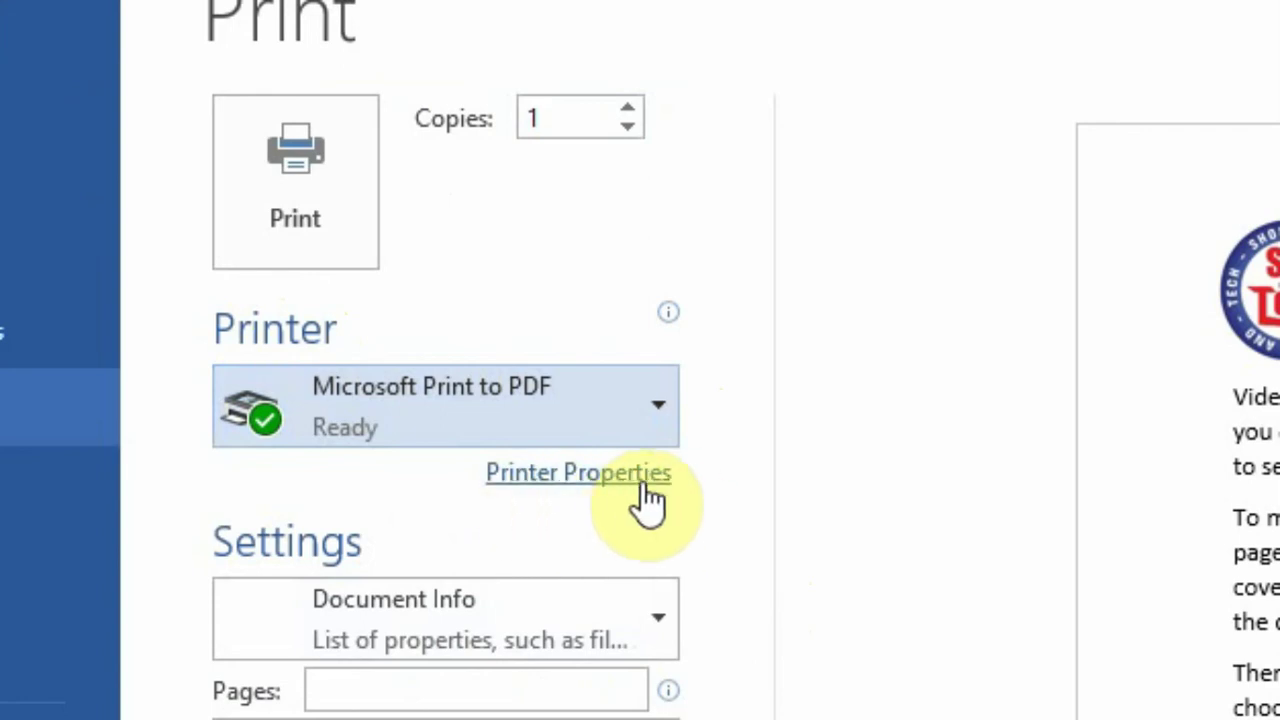
{"action": "left_click", "coordinate": [607, 474]}
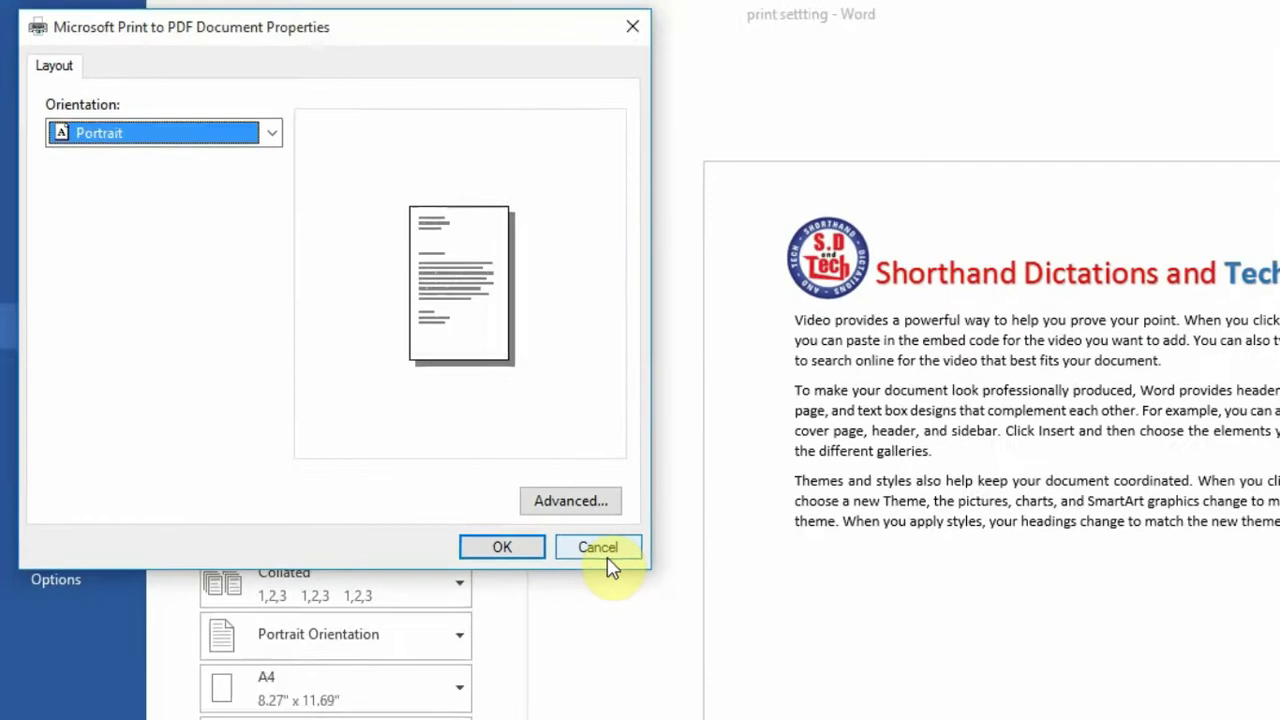
{"action": "left_click", "coordinate": [603, 550]}
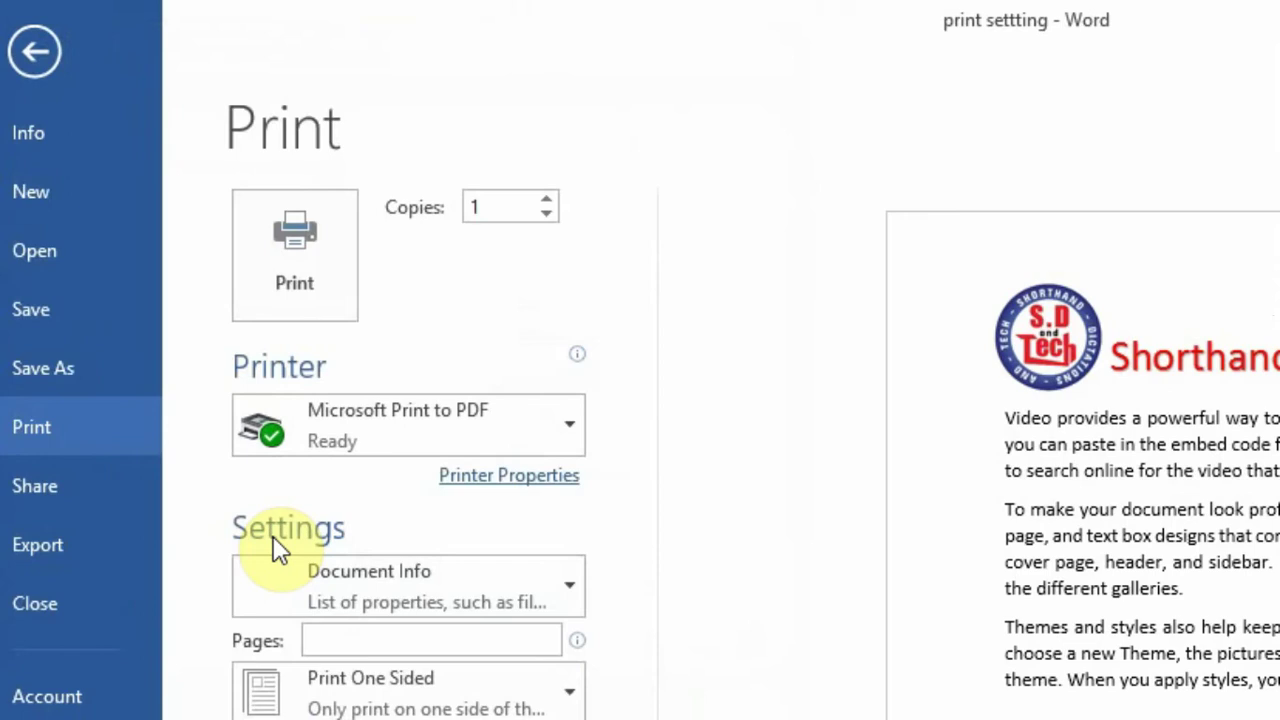
- Try the Print All Pages range, and switch to Print Current Page with page 2 shown in the preview
{"action": "left_click", "coordinate": [537, 598]}
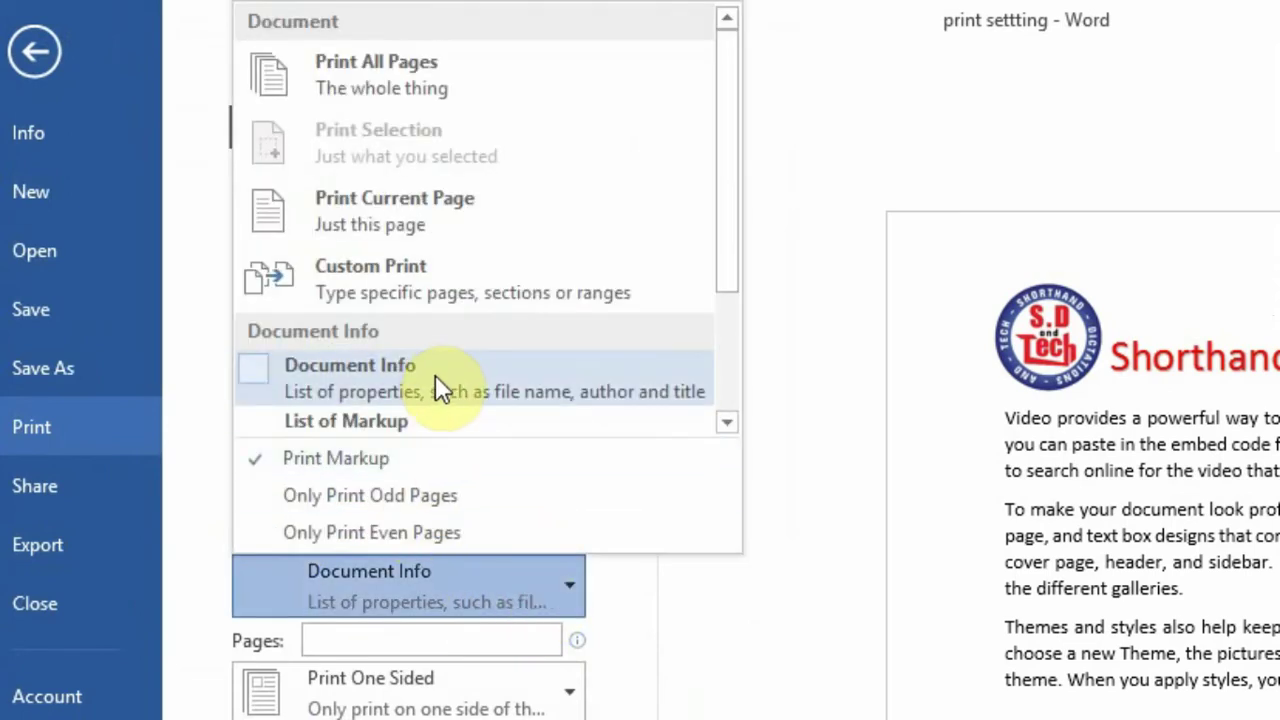
{"action": "left_click", "coordinate": [452, 85]}
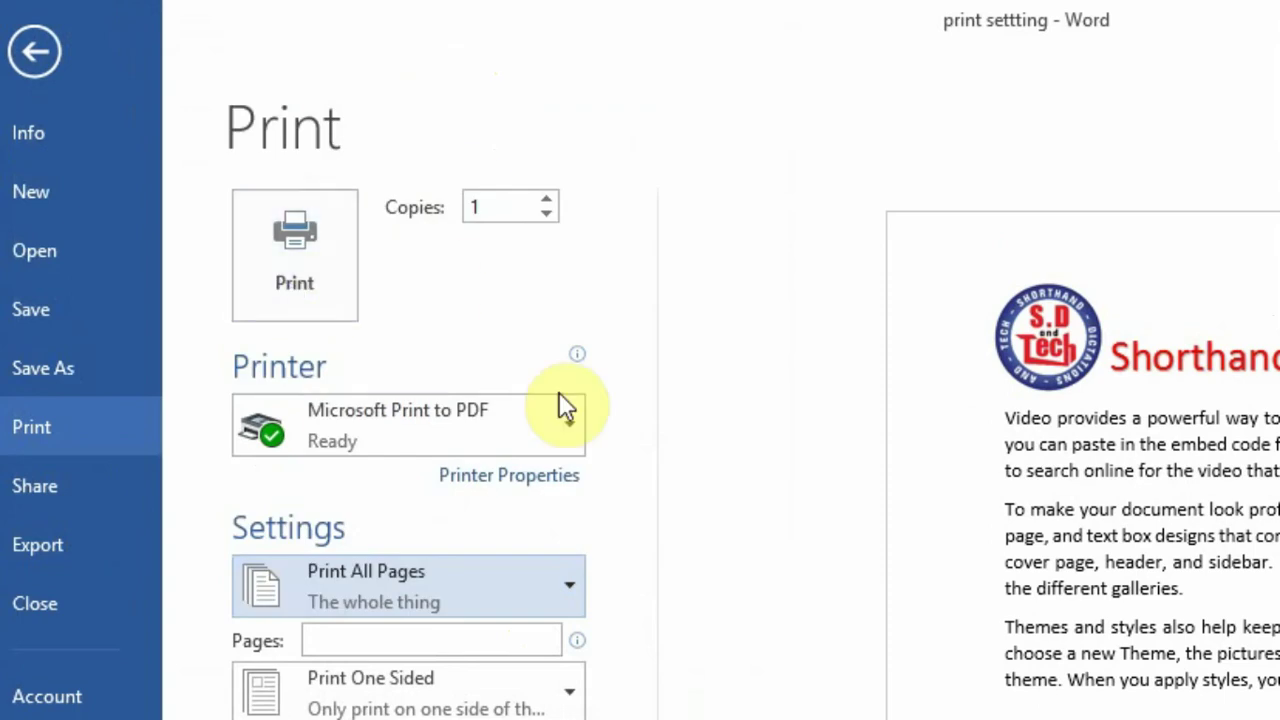
{"action": "left_click", "coordinate": [552, 598]}
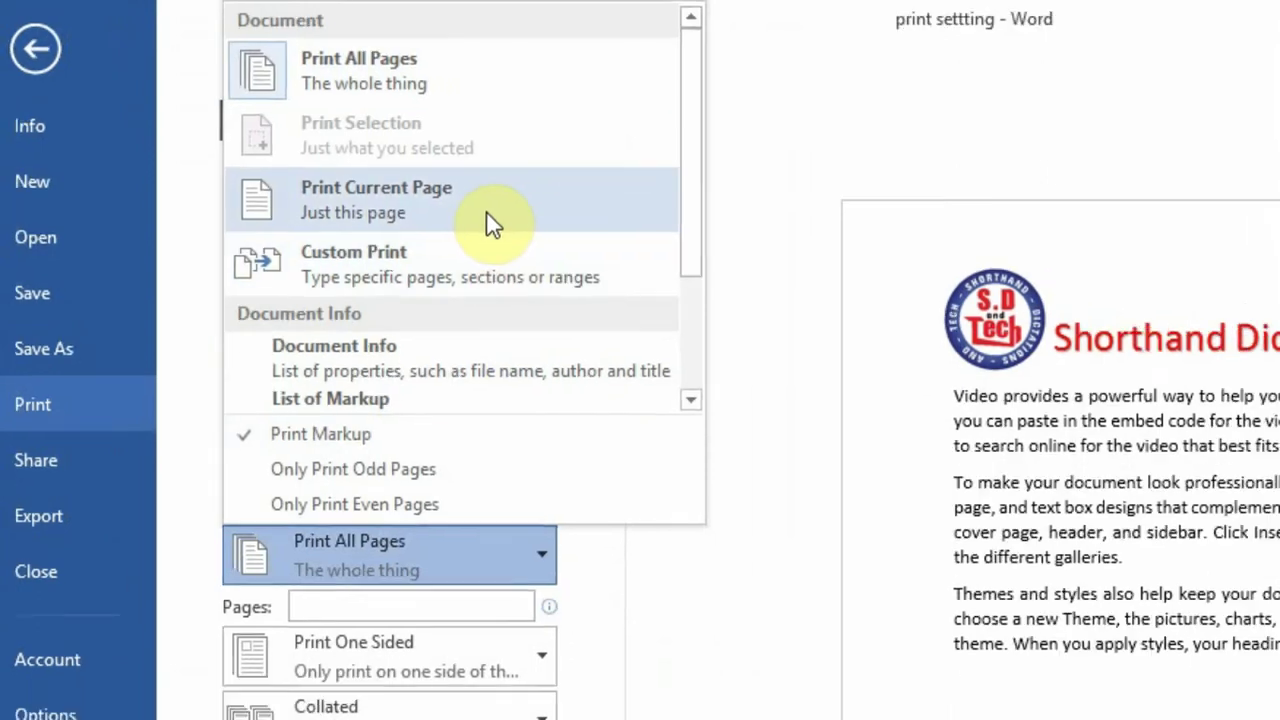
{"action": "left_click", "coordinate": [493, 222]}
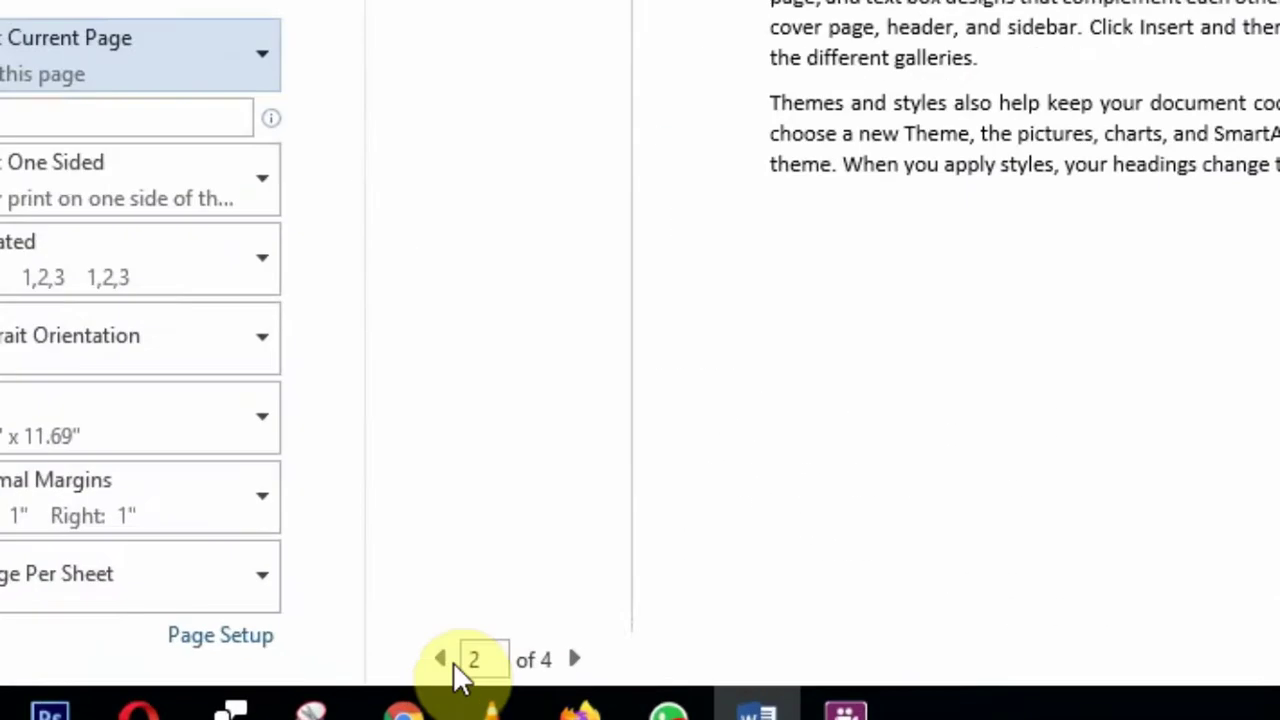
{"action": "left_click", "coordinate": [442, 660]}
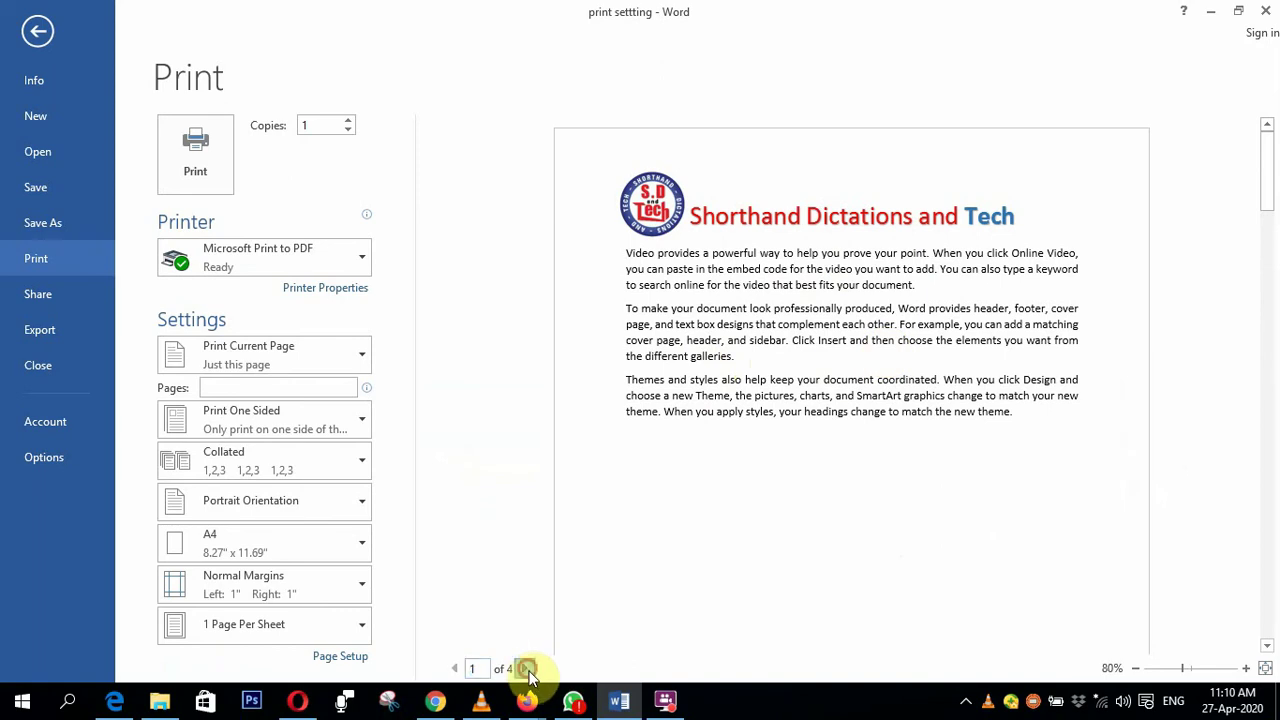
{"action": "left_click", "coordinate": [524, 668]}
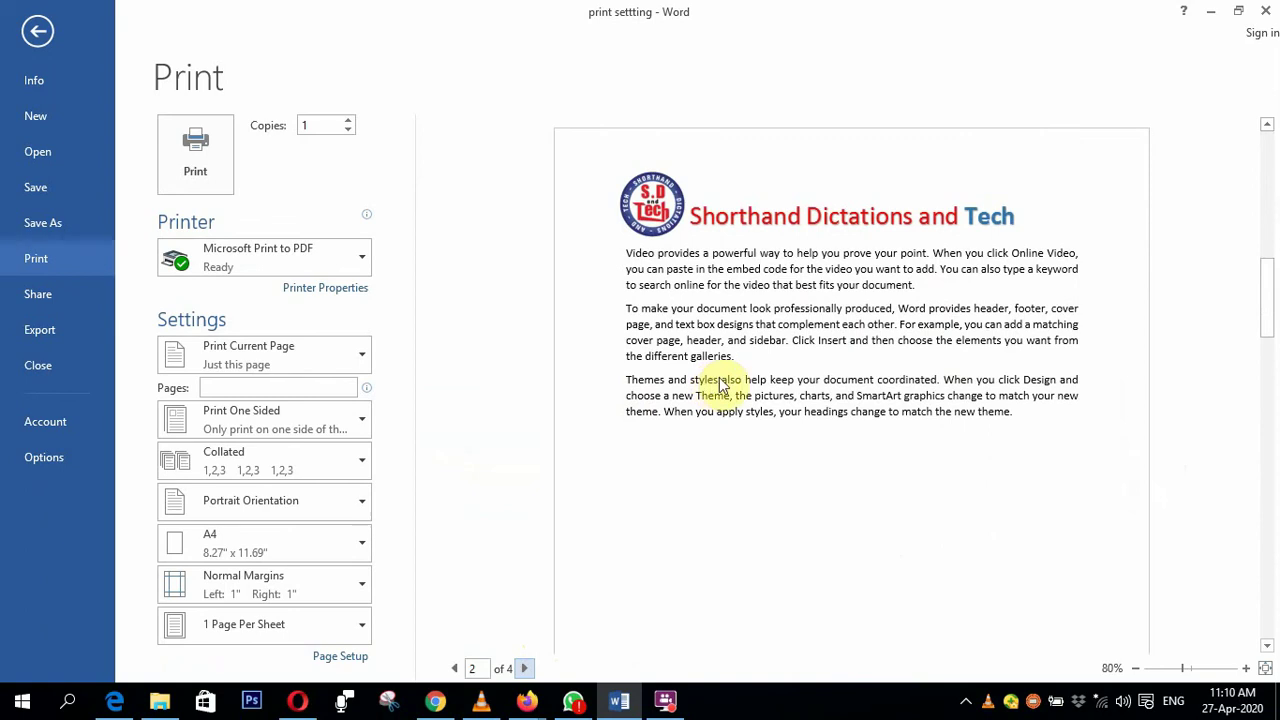
- Set the print range to Custom Print with pages 1,4
{"action": "left_click", "coordinate": [362, 354]}
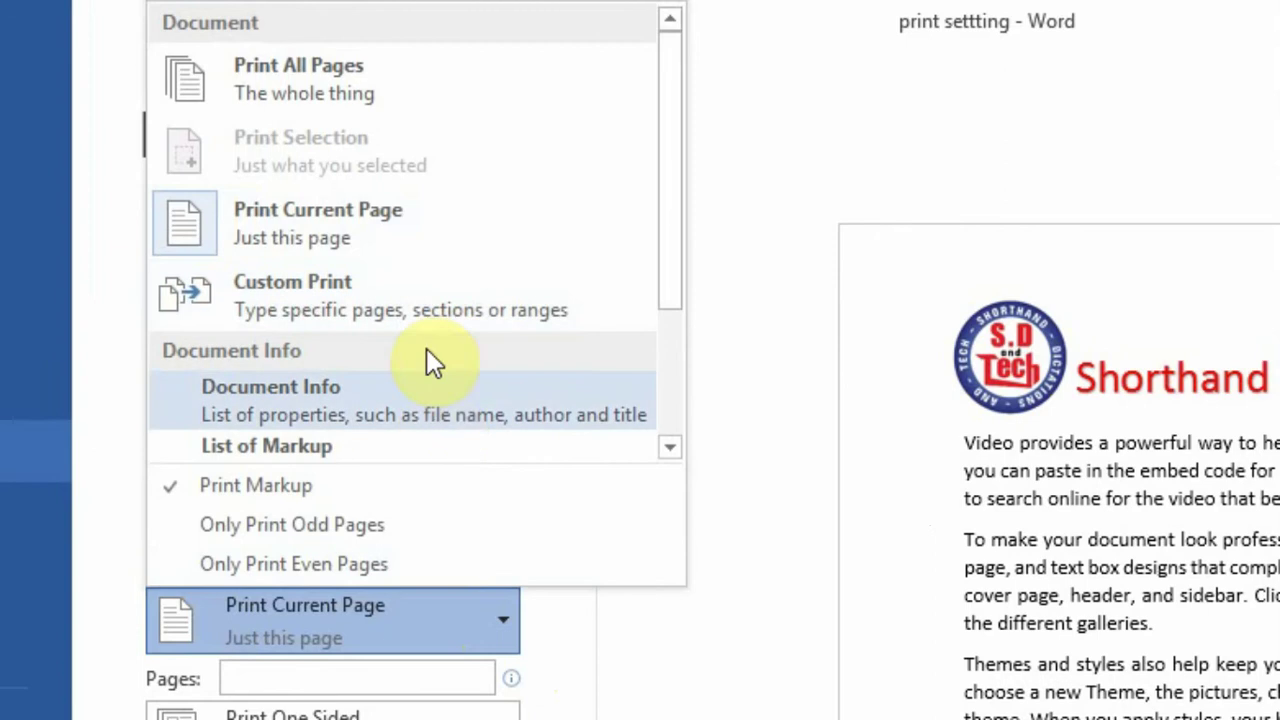
{"action": "left_click", "coordinate": [422, 320]}
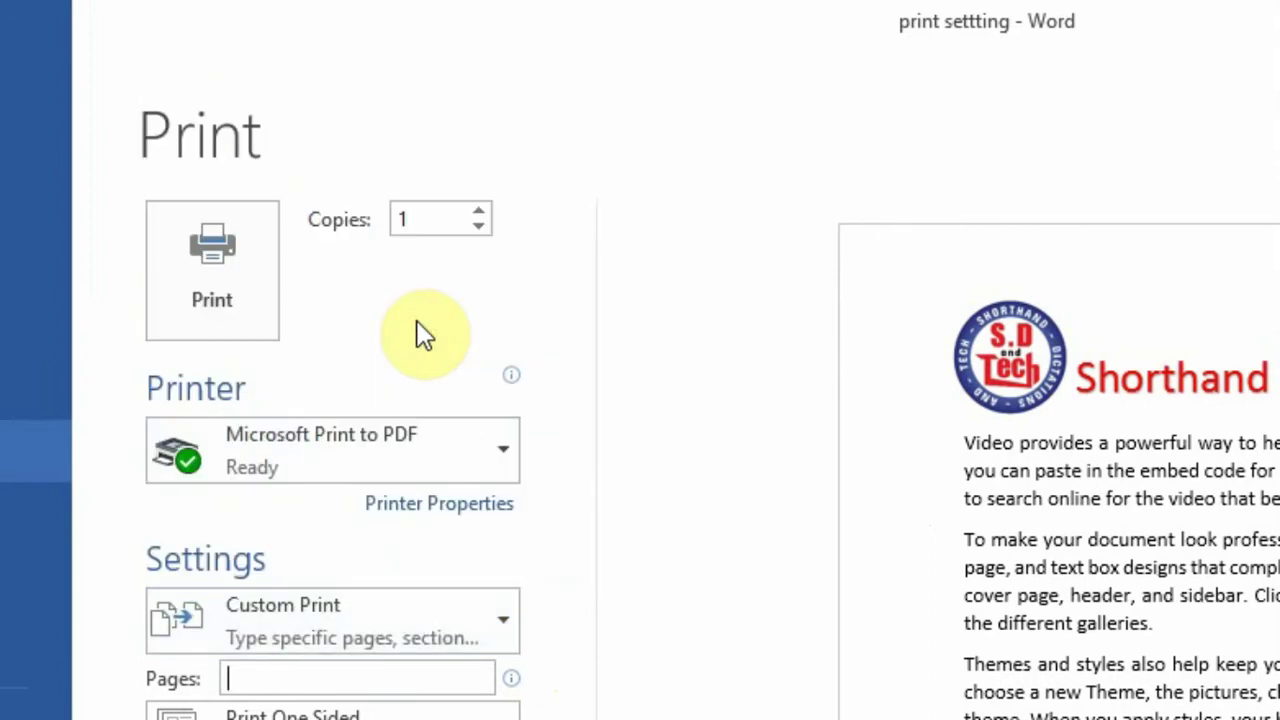
{"action": "left_click", "coordinate": [257, 679]}
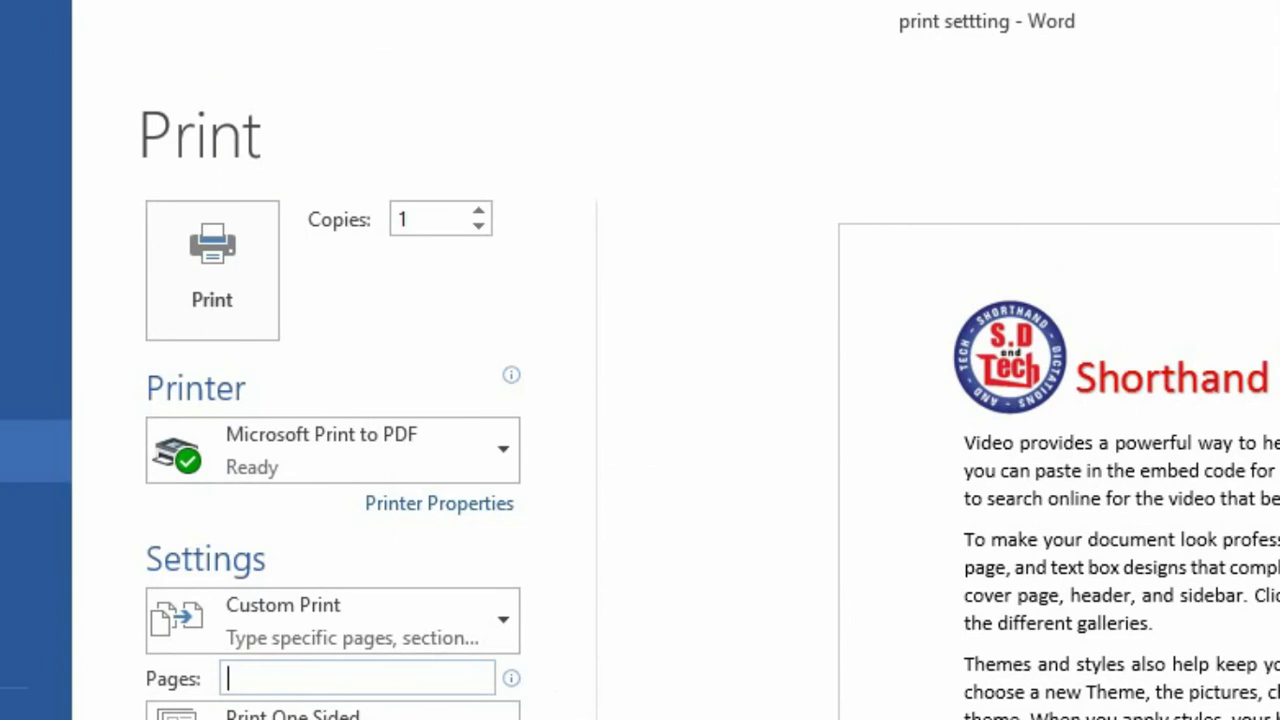
{"action": "type", "text": "1"}
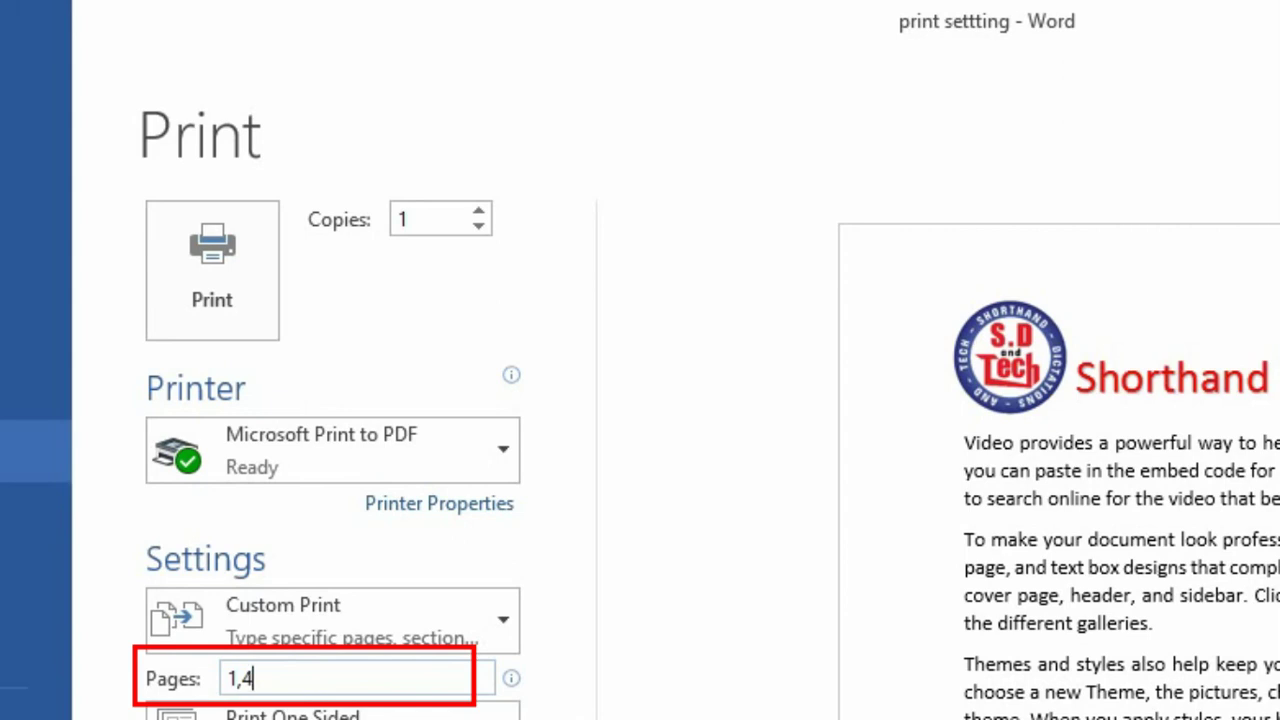
- Replace the custom page numbers with 2,3 and clear the page entry again
{"action": "key", "text": "BackSpace"}
{"action": "type", "text": "2,3"}
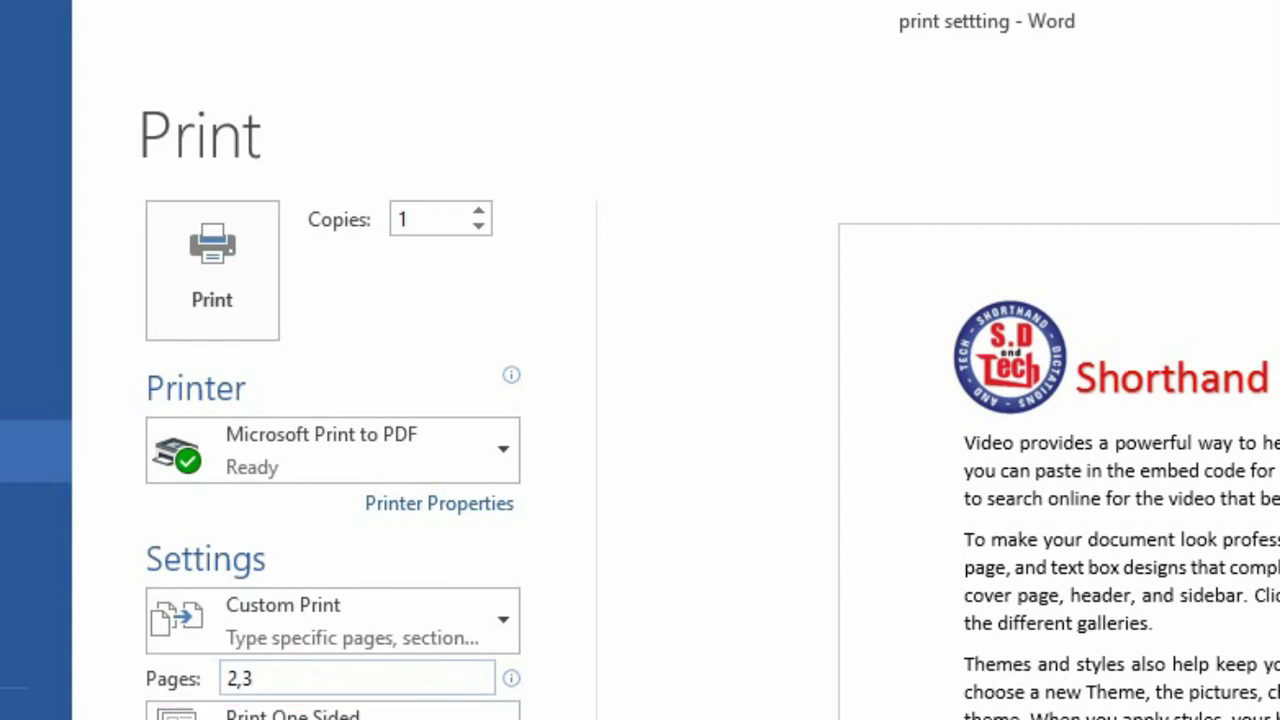
{"action": "key", "text": "BackSpace"}
{"action": "key", "text": "BackSpace"}
{"action": "key", "text": "BackSpace"}
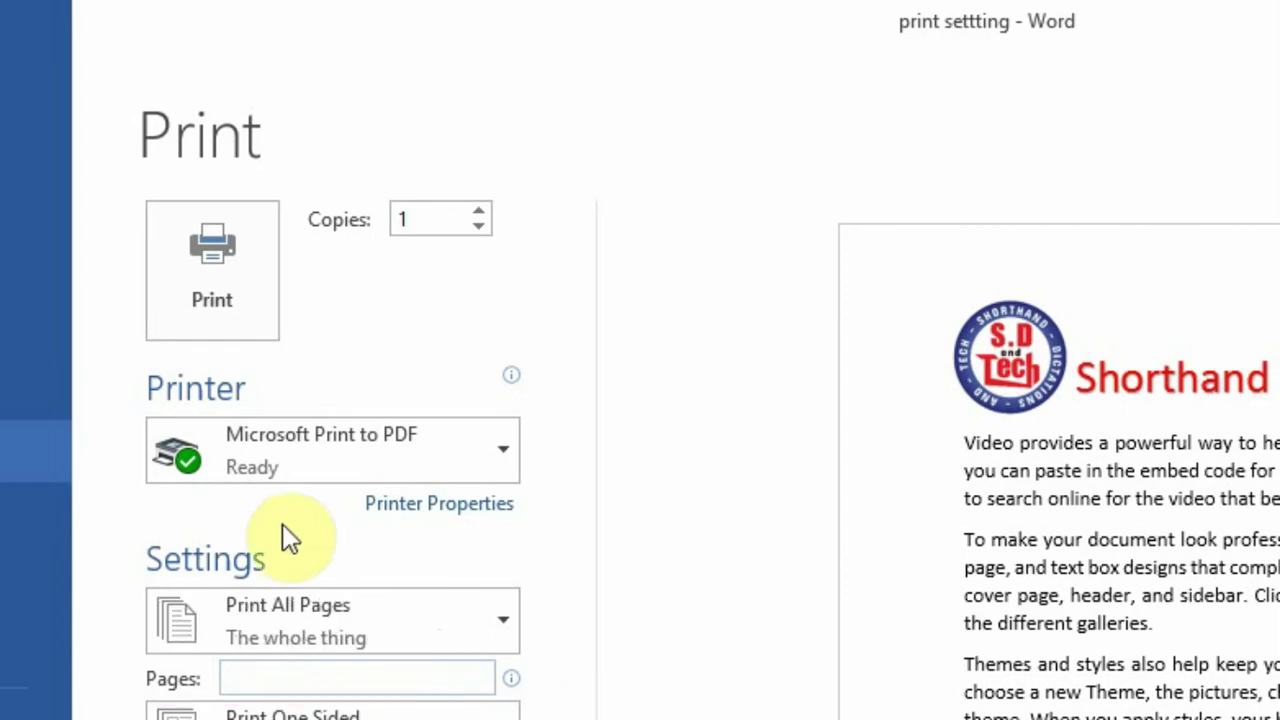
- Set the print range to Document Info
{"action": "left_click", "coordinate": [322, 632]}
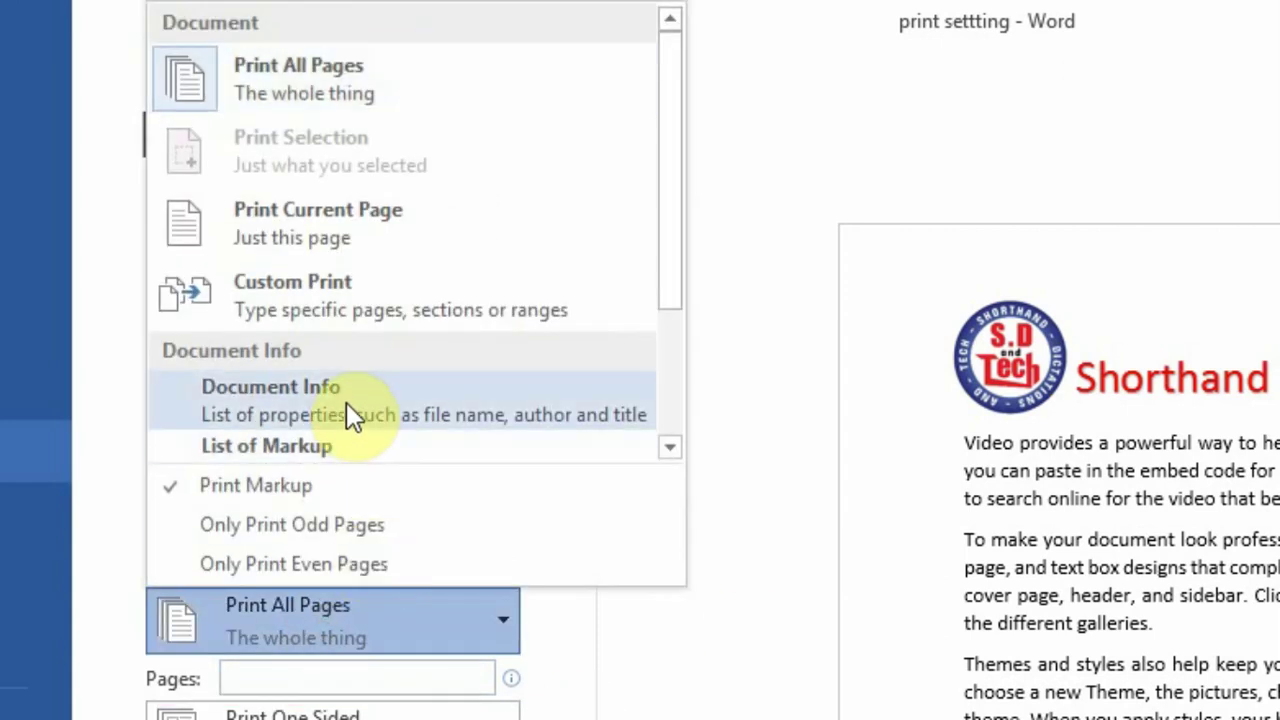
{"action": "left_click", "coordinate": [346, 402]}
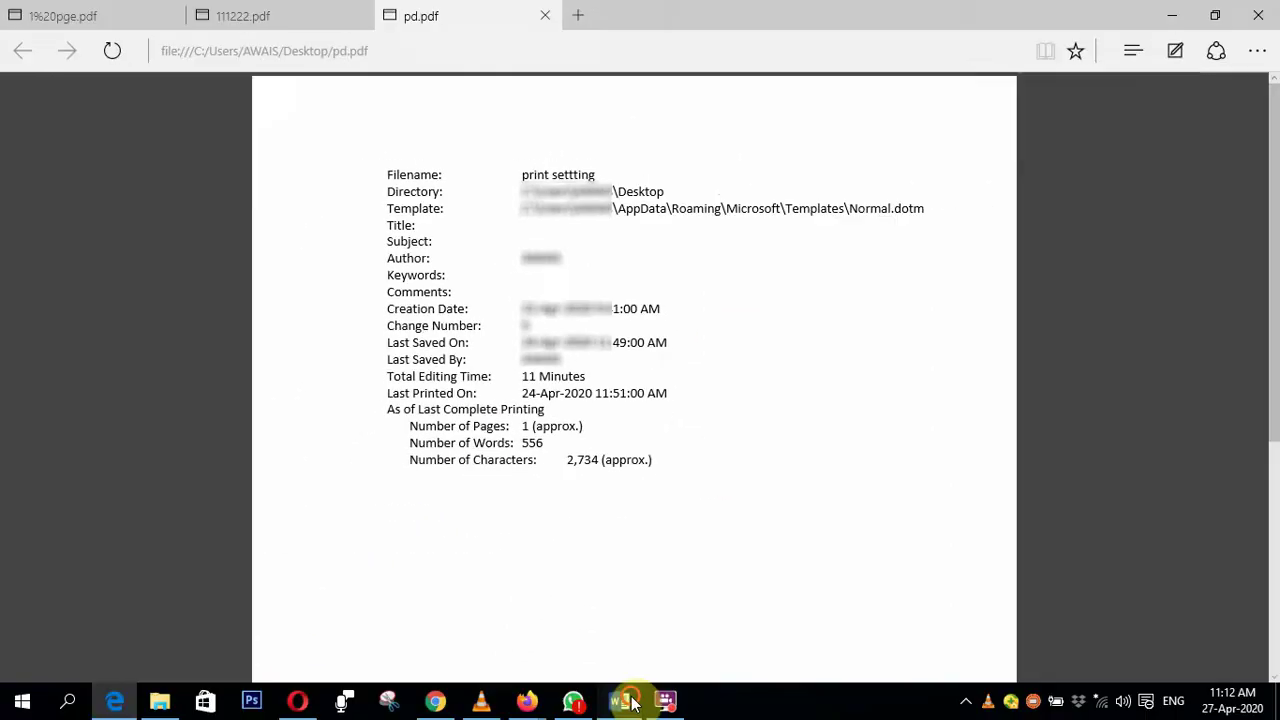
- Switch from the document properties PDF back to Word and review the available print range options without changing the selection
{"action": "left_click", "coordinate": [619, 700]}
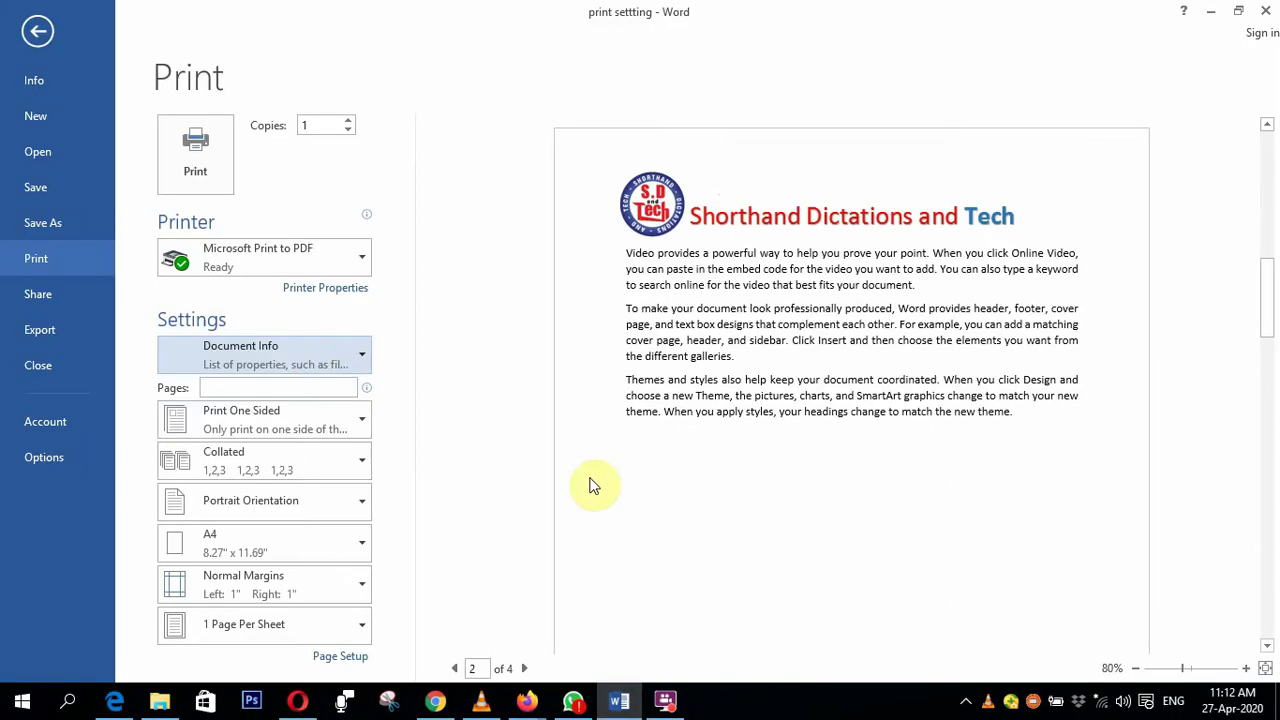
{"action": "left_click", "coordinate": [325, 362]}
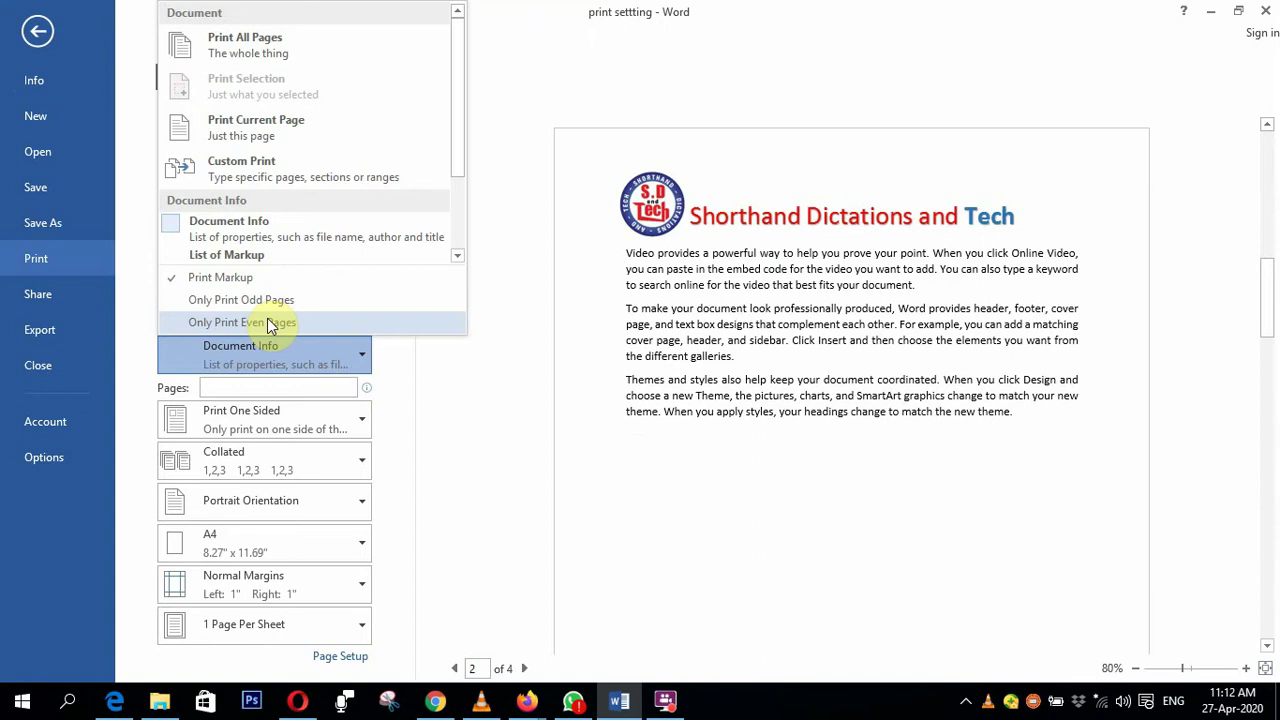
{"action": "left_click", "coordinate": [420, 402]}
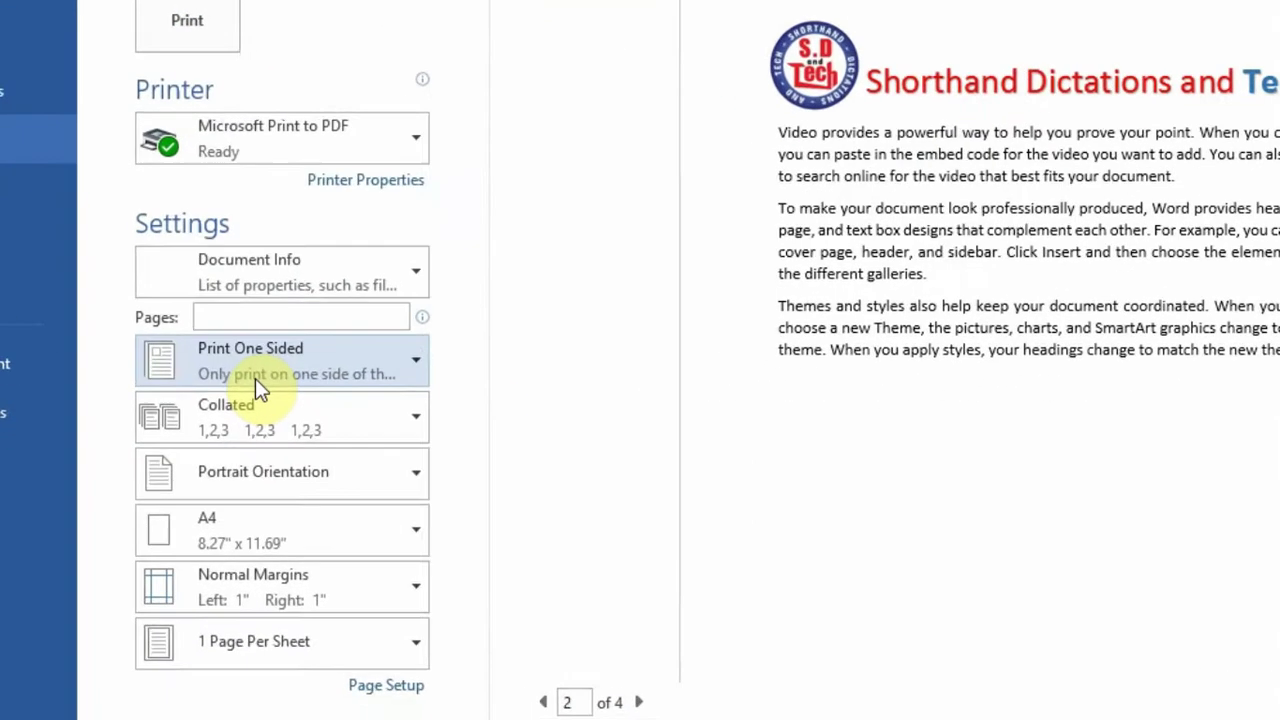
- Review the one-sided and both-sides printing options and keep Print One Sided
{"action": "left_click", "coordinate": [260, 372]}
{"action": "left_click", "coordinate": [328, 368]}
{"action": "left_click", "coordinate": [329, 368]}
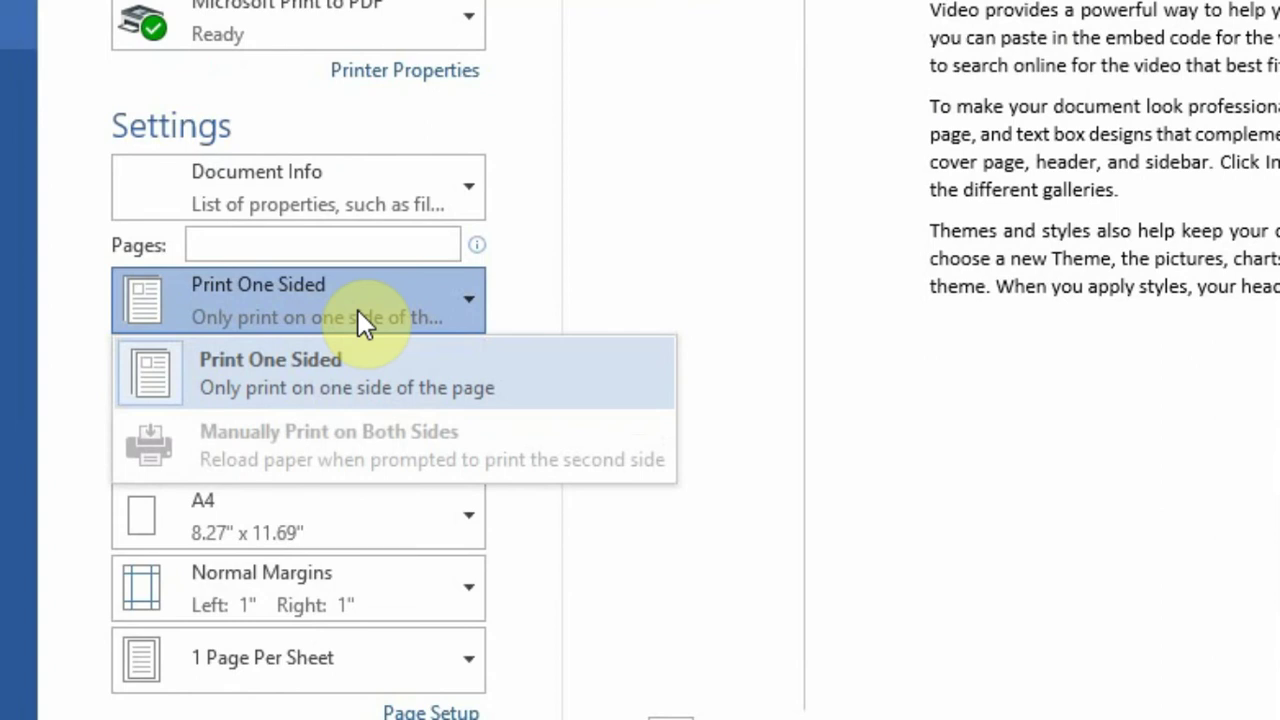
{"action": "left_click", "coordinate": [409, 286]}
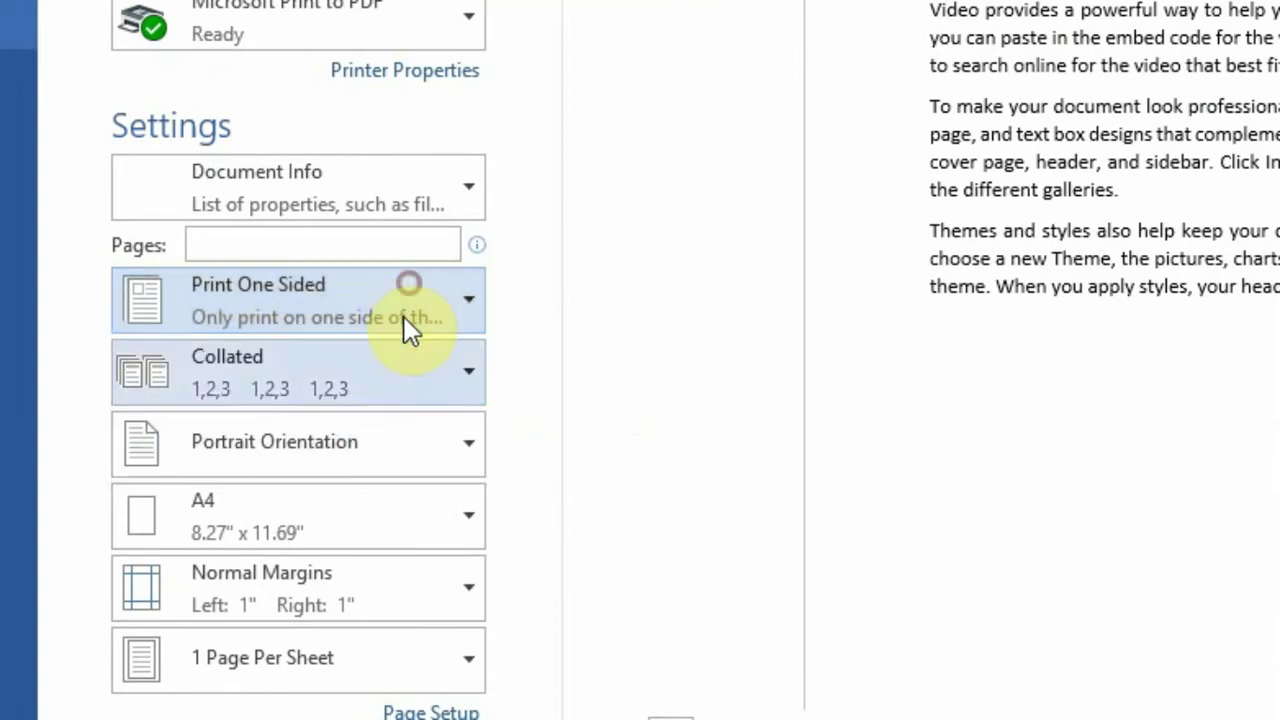
- Review the collation options for multiple copies and keep Collated selected
{"action": "left_click", "coordinate": [357, 390]}
{"action": "left_click", "coordinate": [356, 375]}
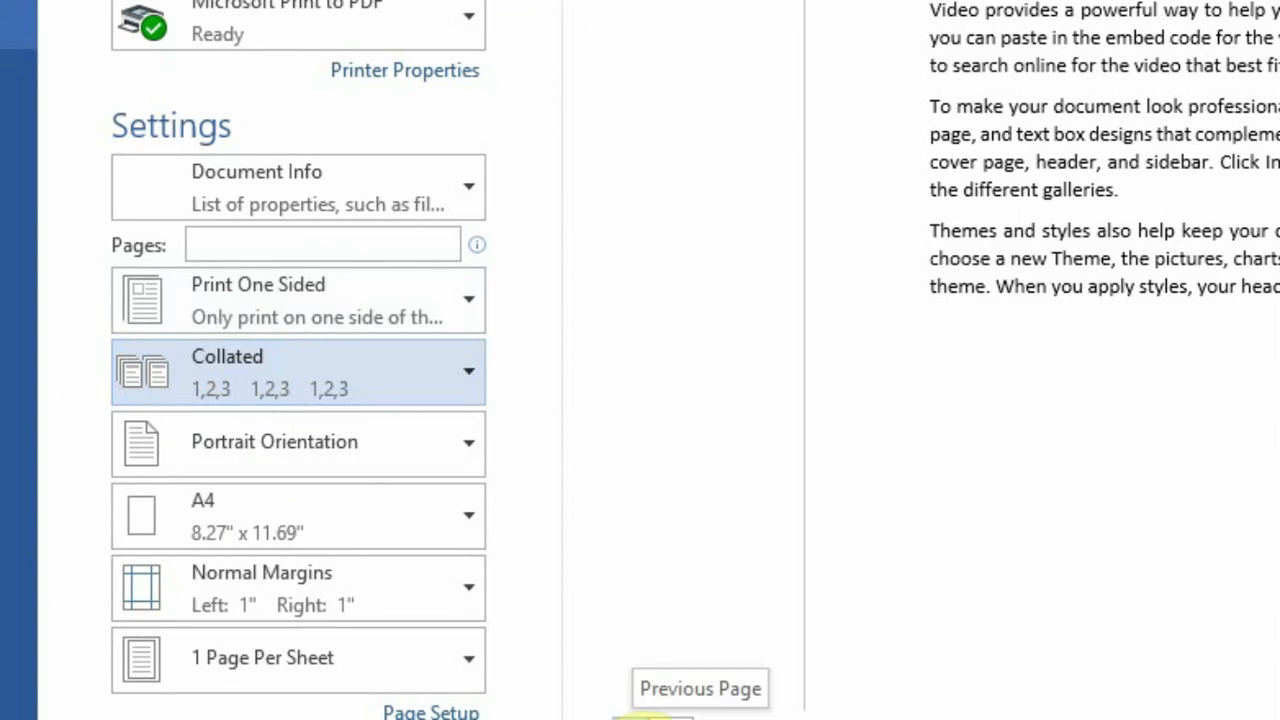
{"action": "left_click", "coordinate": [348, 370]}
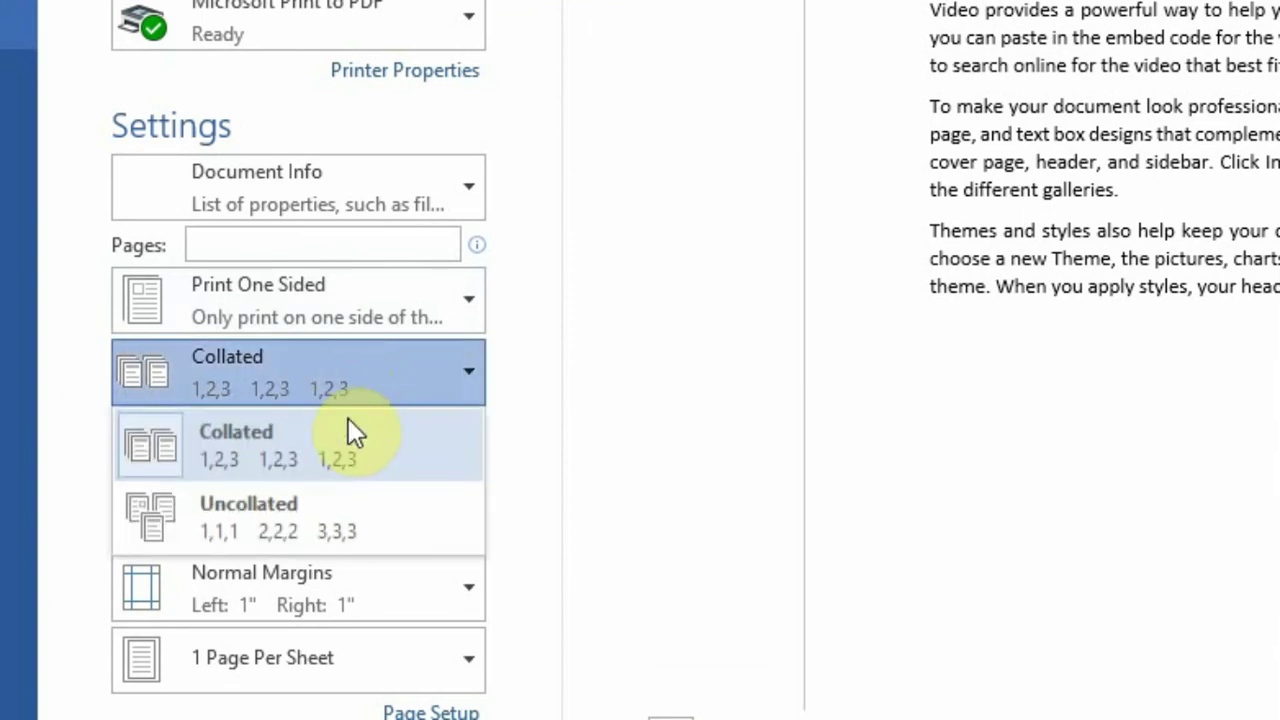
{"action": "left_click", "coordinate": [351, 463]}
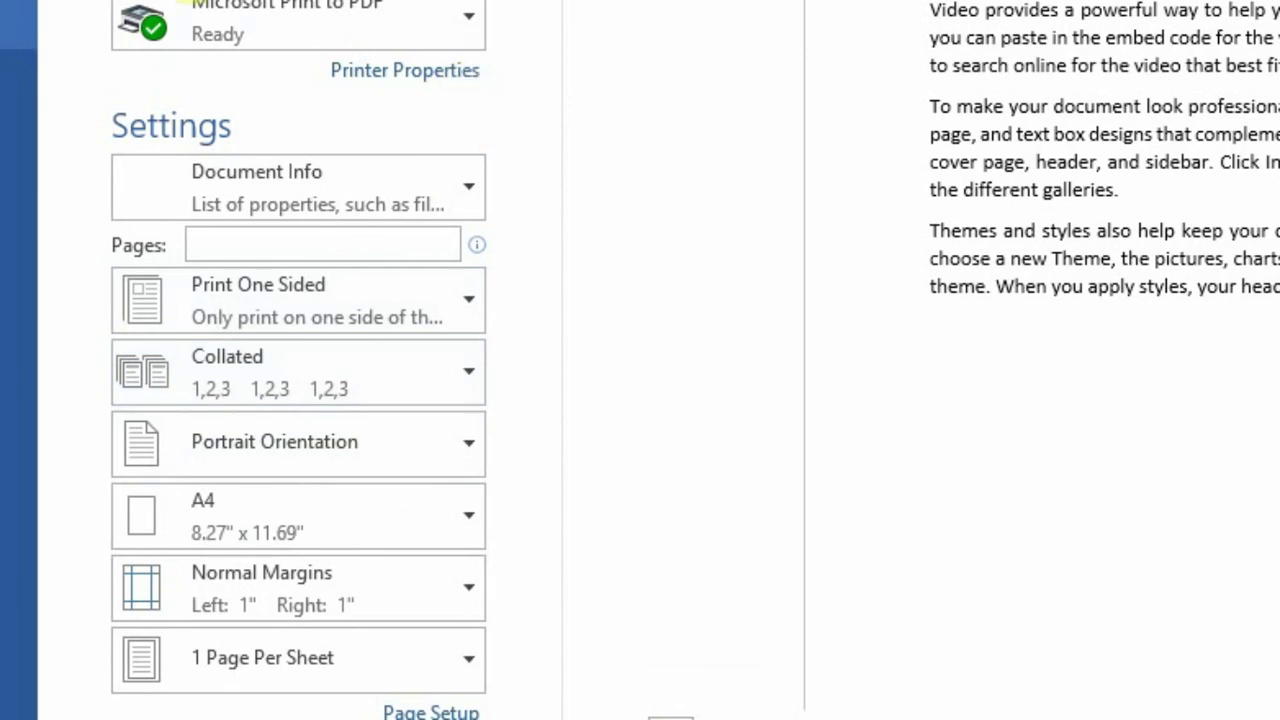
- Switch the page order of the copies to Uncollated and return it to Collated
{"action": "mouse_move", "coordinate": [297, 247]}
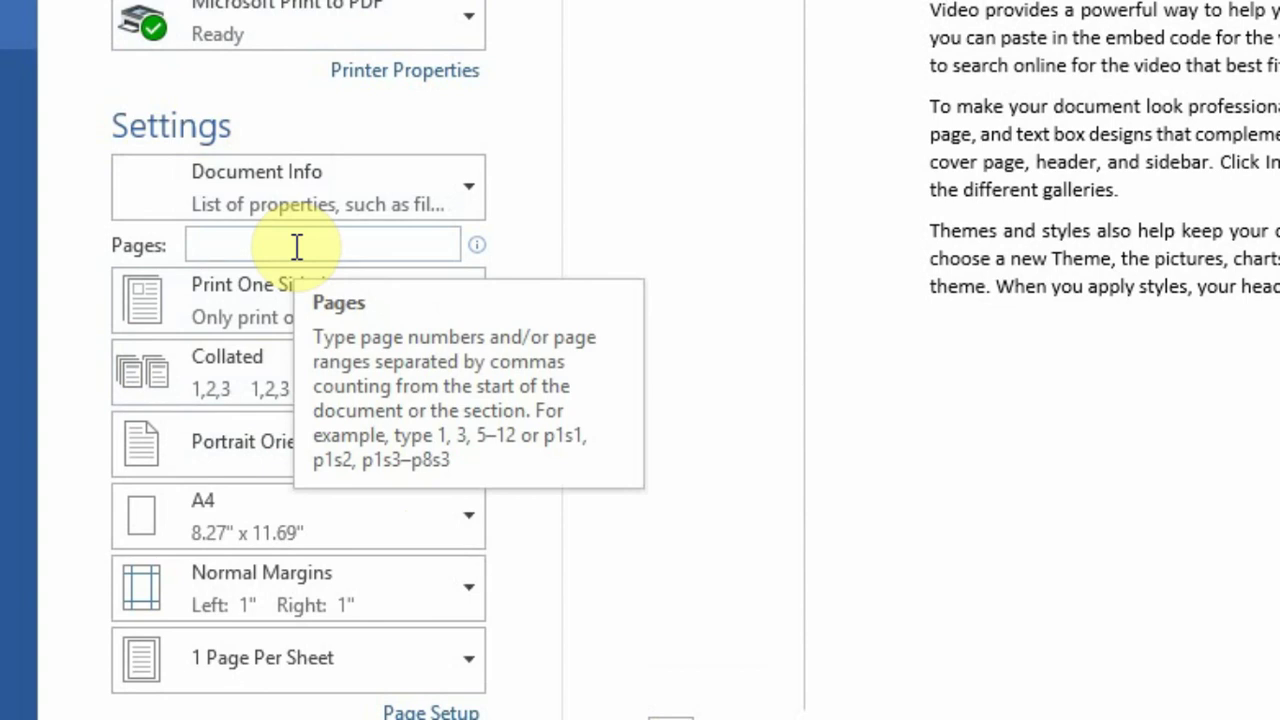
{"action": "left_click", "coordinate": [304, 362]}
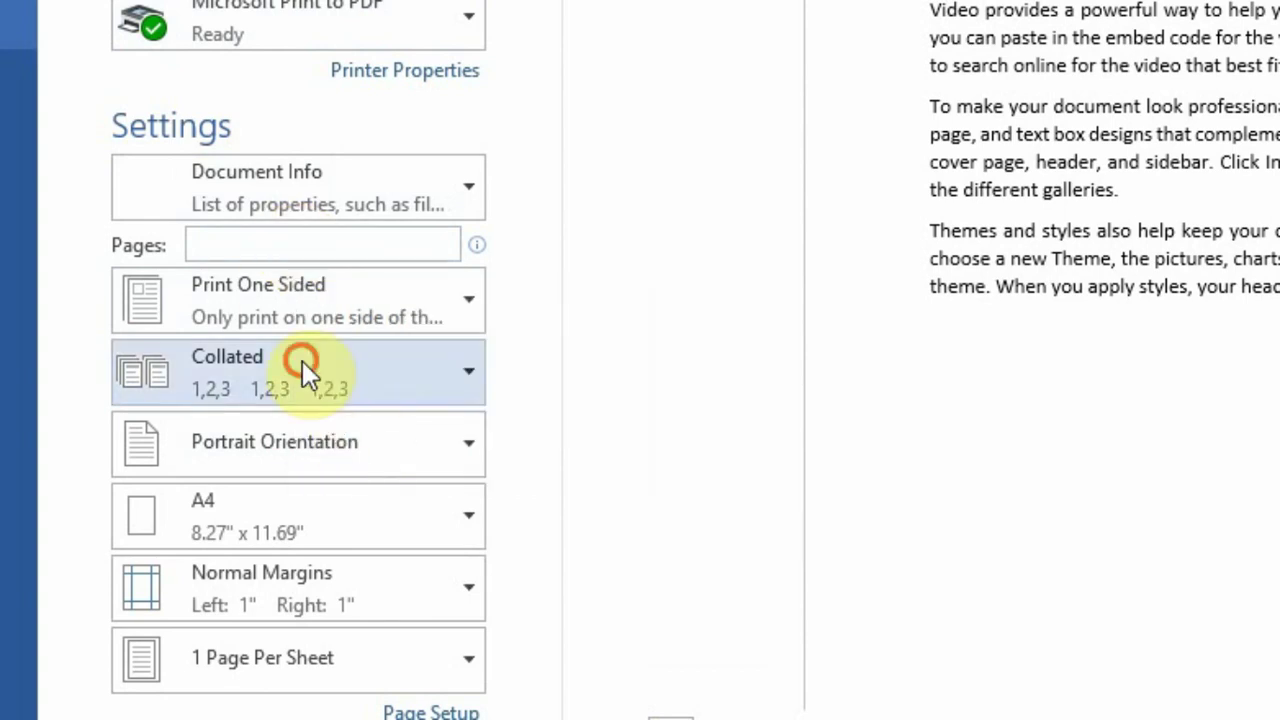
{"action": "left_click", "coordinate": [317, 500]}
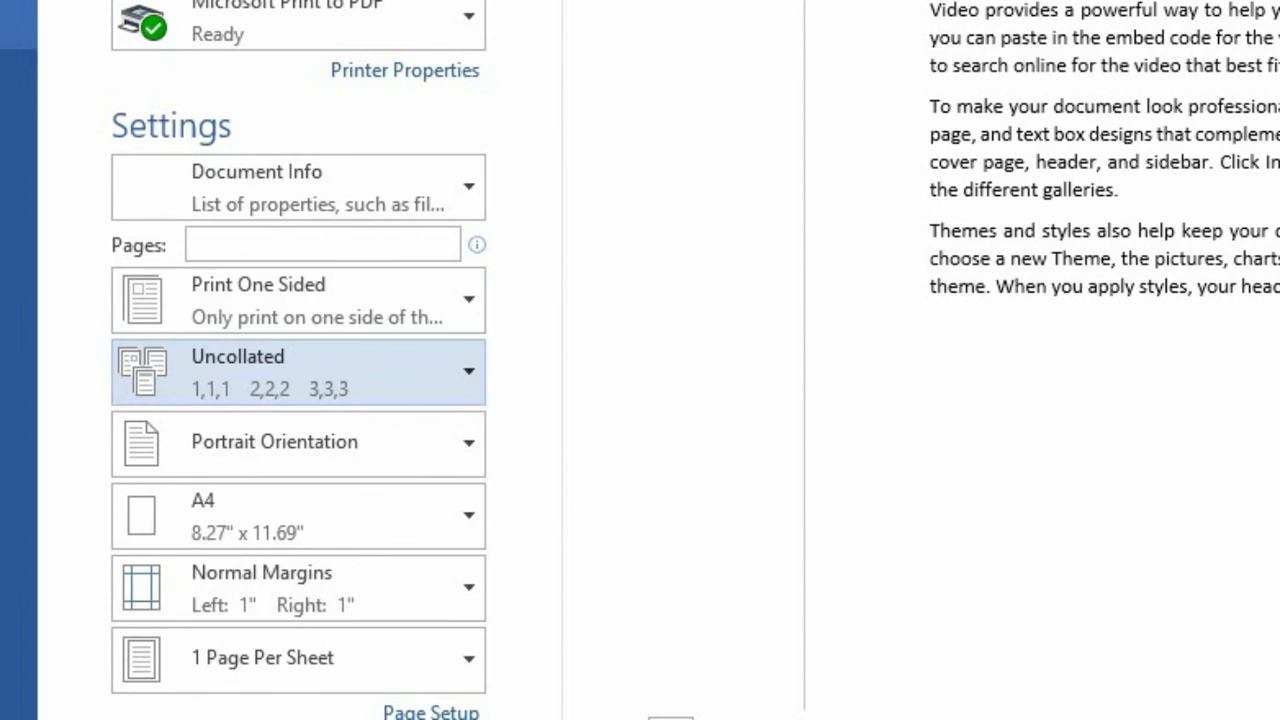
{"action": "left_click", "coordinate": [312, 390]}
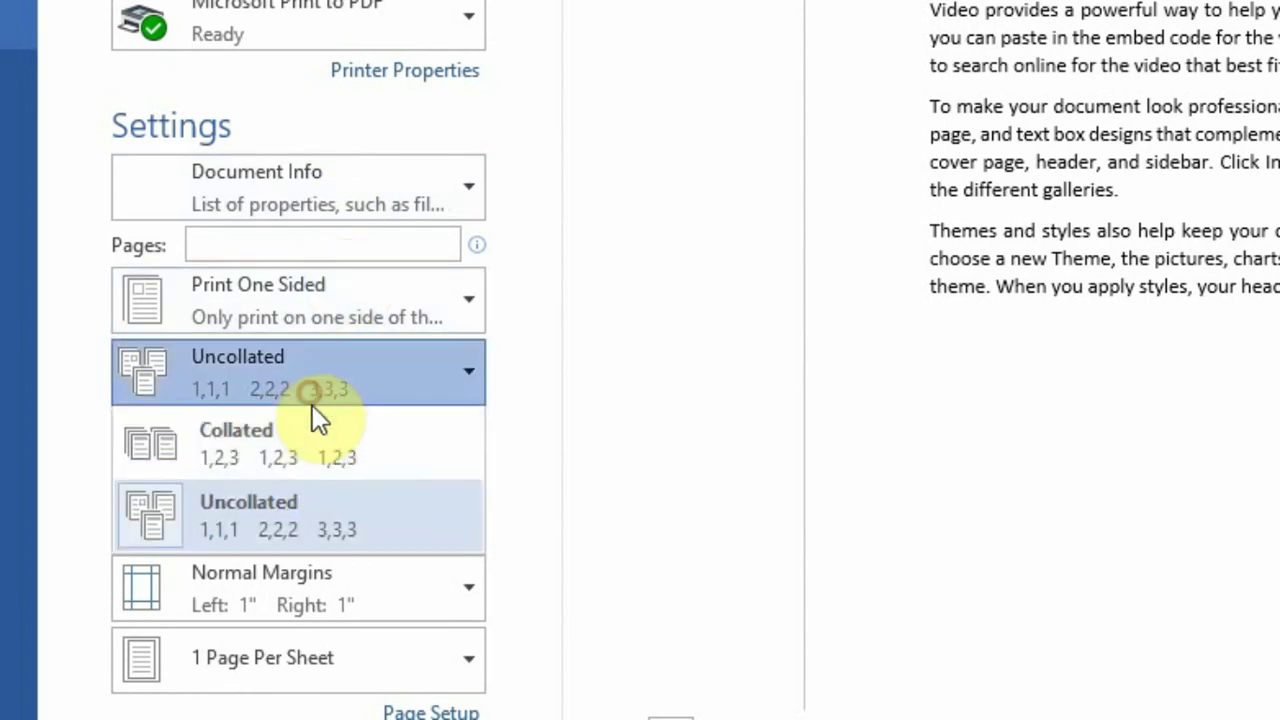
{"action": "left_click", "coordinate": [310, 449]}
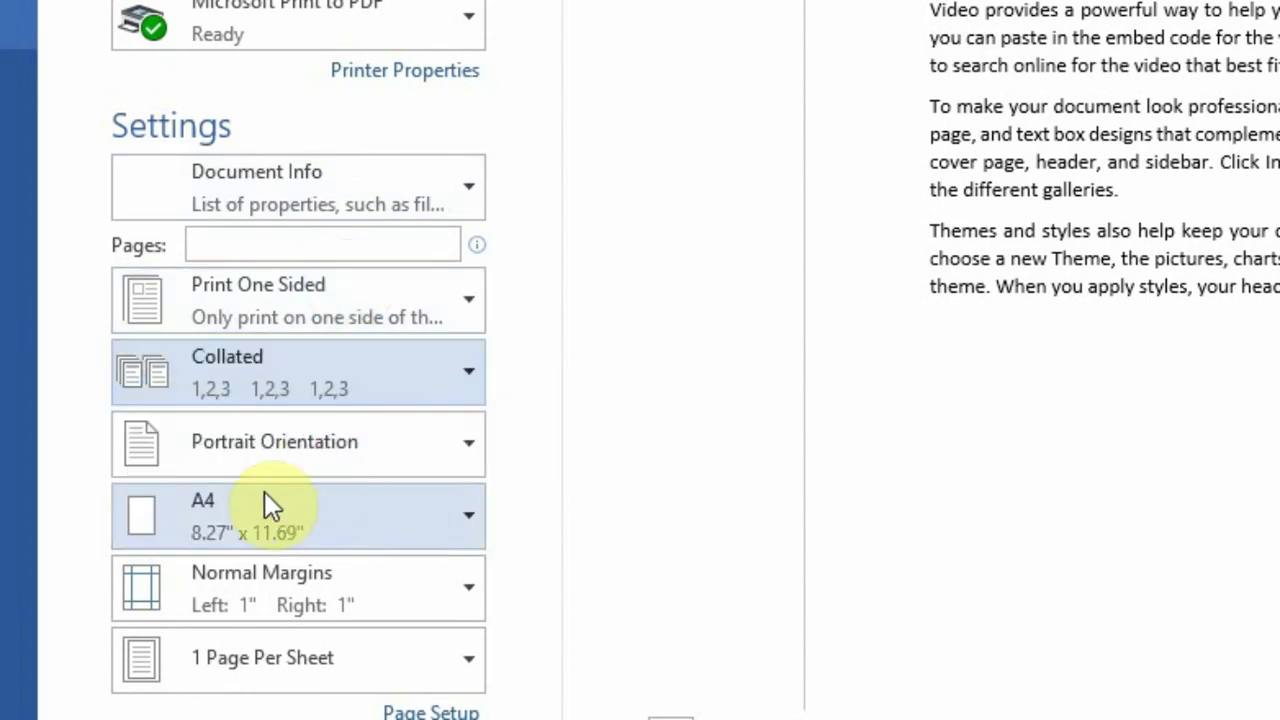
- Review the available page orientations, paper sizes and margin presets, keeping Portrait, A4 and Normal Margins
{"action": "left_click", "coordinate": [281, 468]}
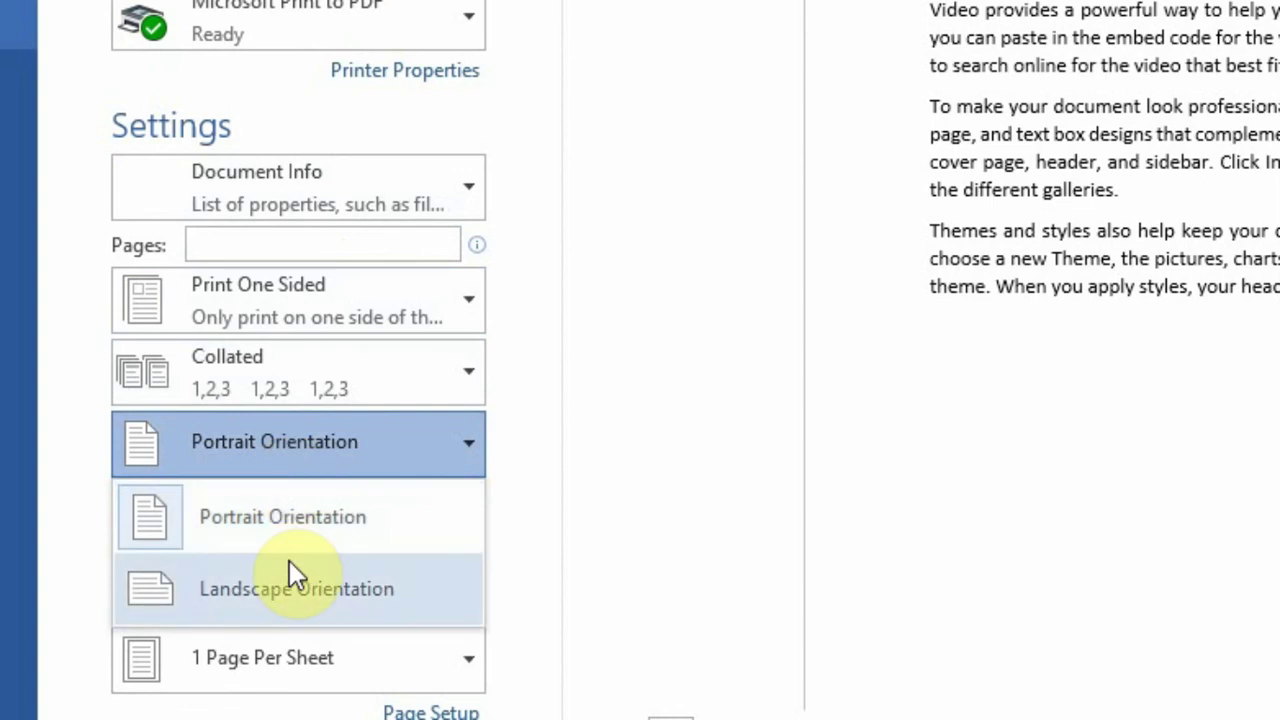
{"action": "left_click", "coordinate": [620, 460]}
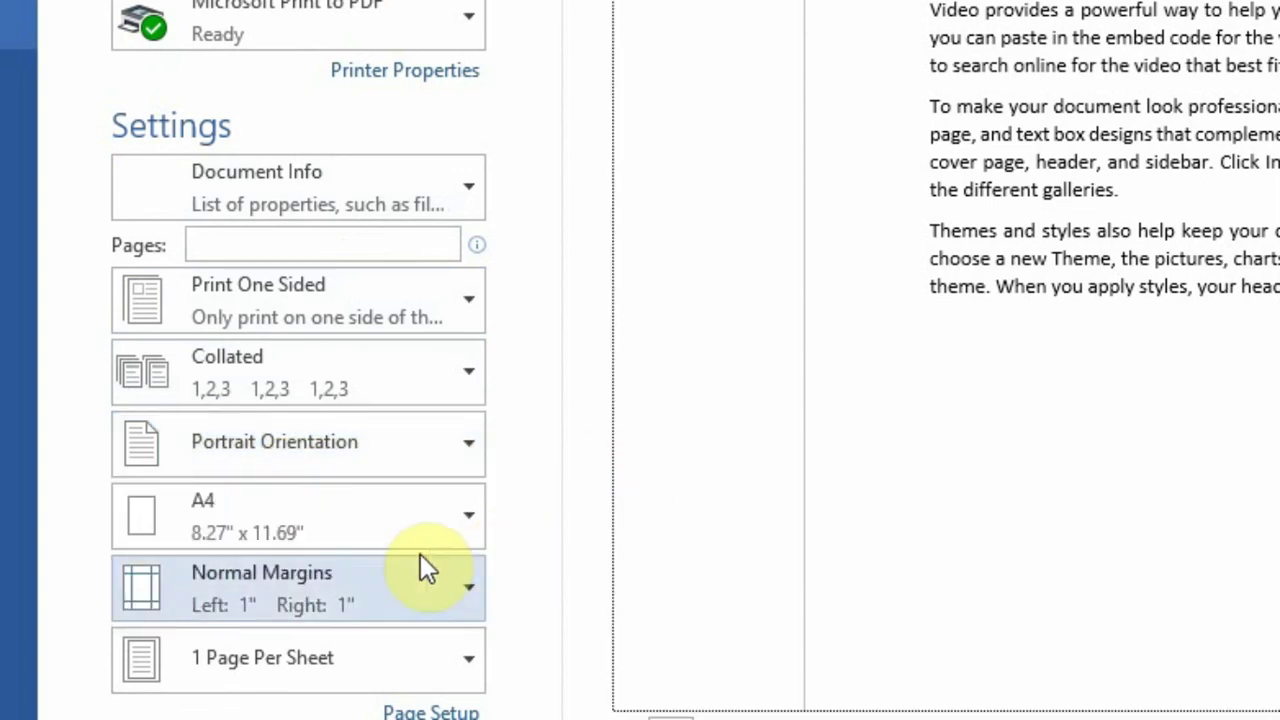
{"action": "left_click", "coordinate": [312, 518]}
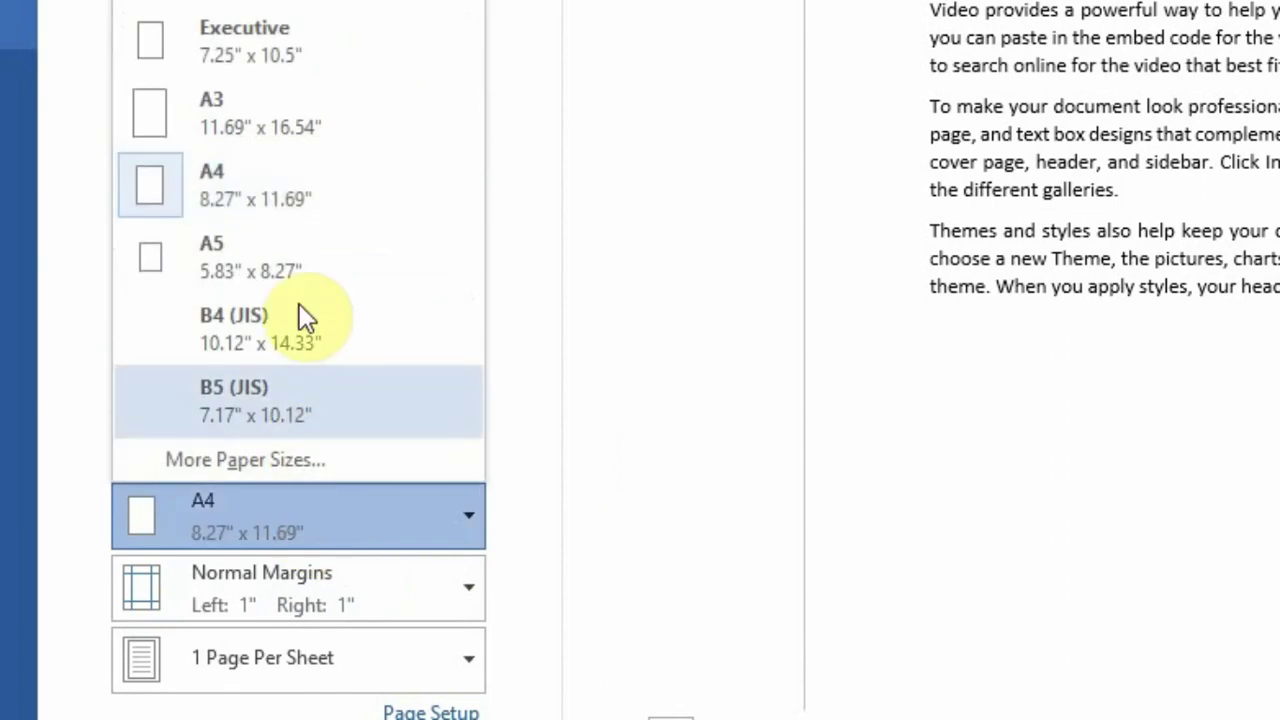
{"action": "left_click", "coordinate": [295, 193]}
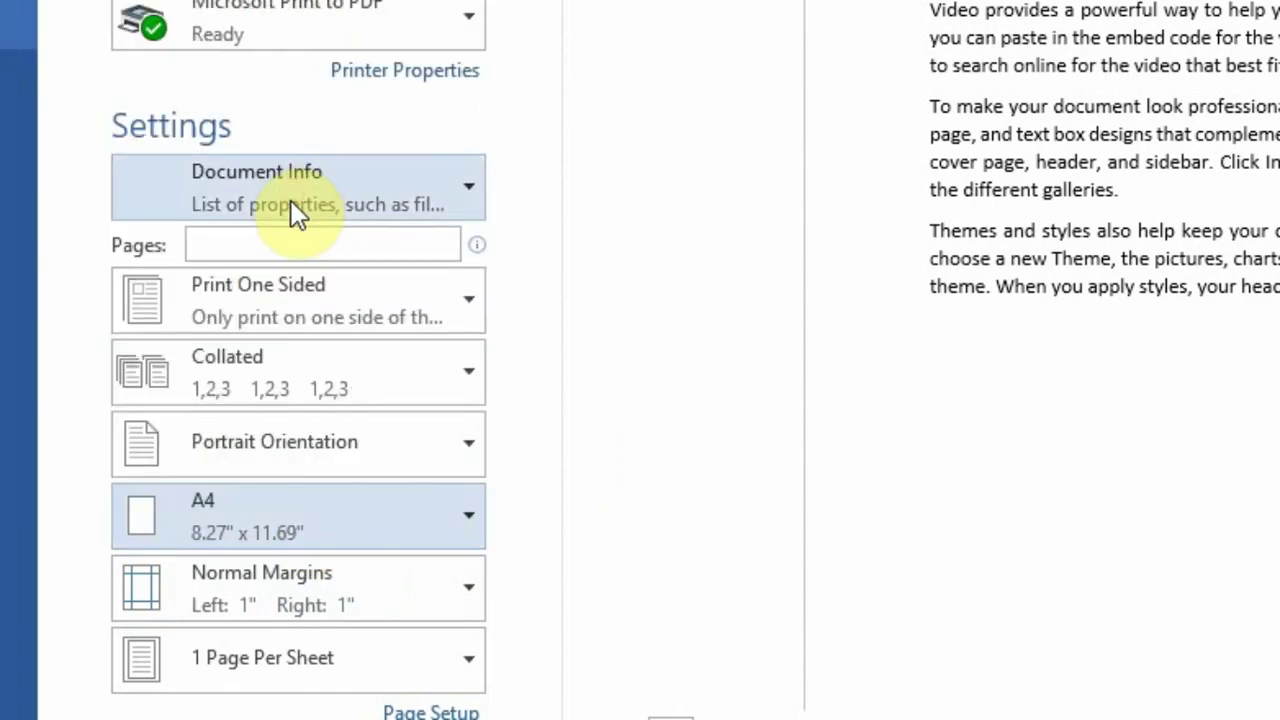
{"action": "left_click", "coordinate": [286, 605]}
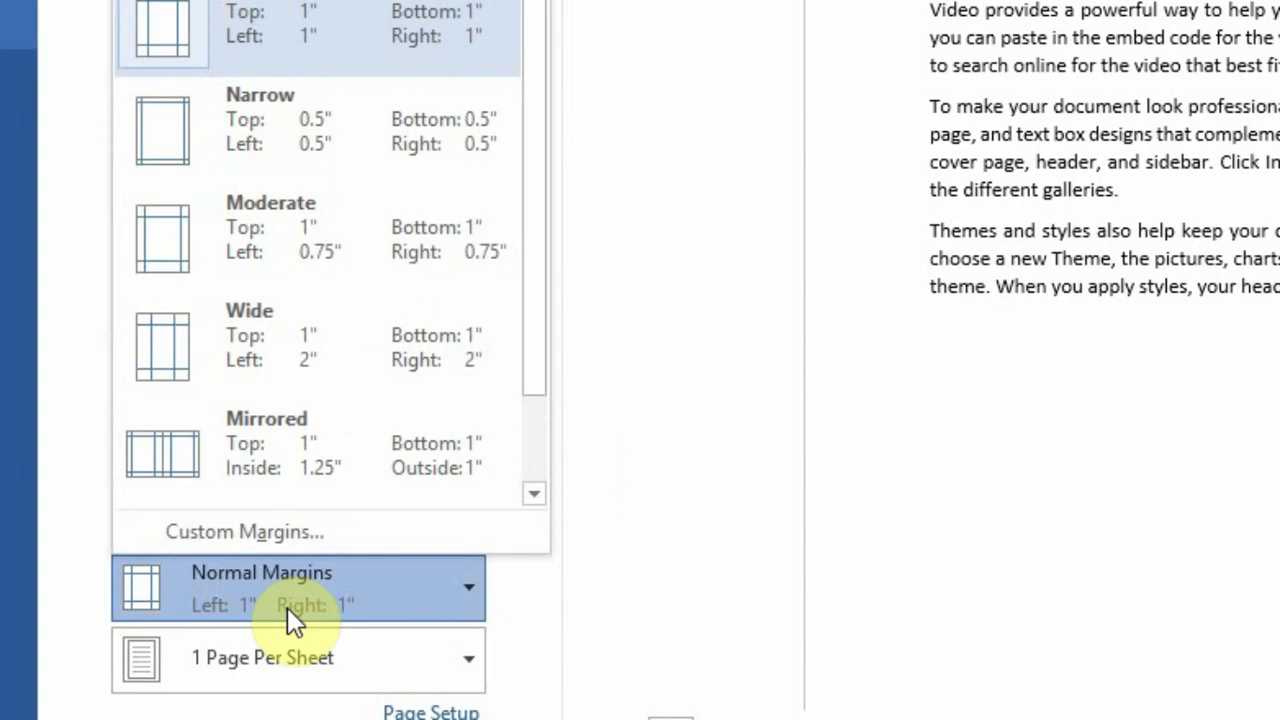
{"action": "left_click", "coordinate": [283, 607]}
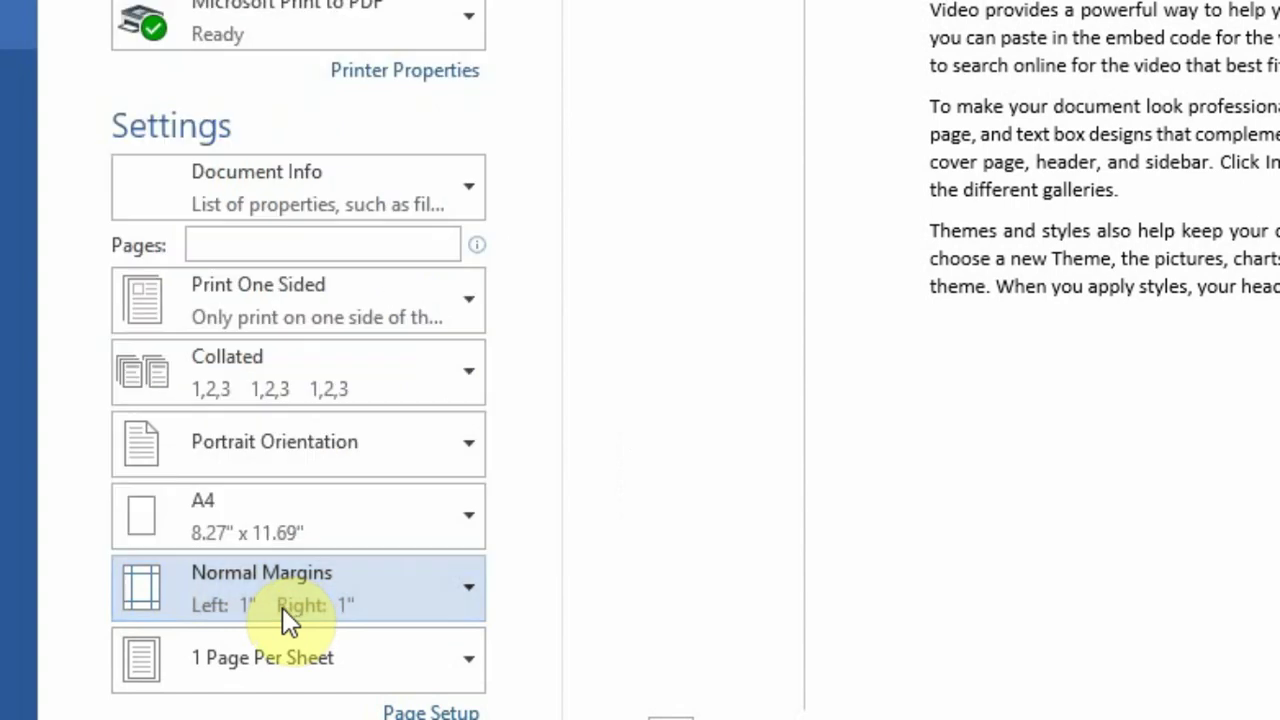
- Set the print layout to 2 Pages Per Sheet and zoom the preview out to 60%
{"action": "left_click", "coordinate": [360, 682]}
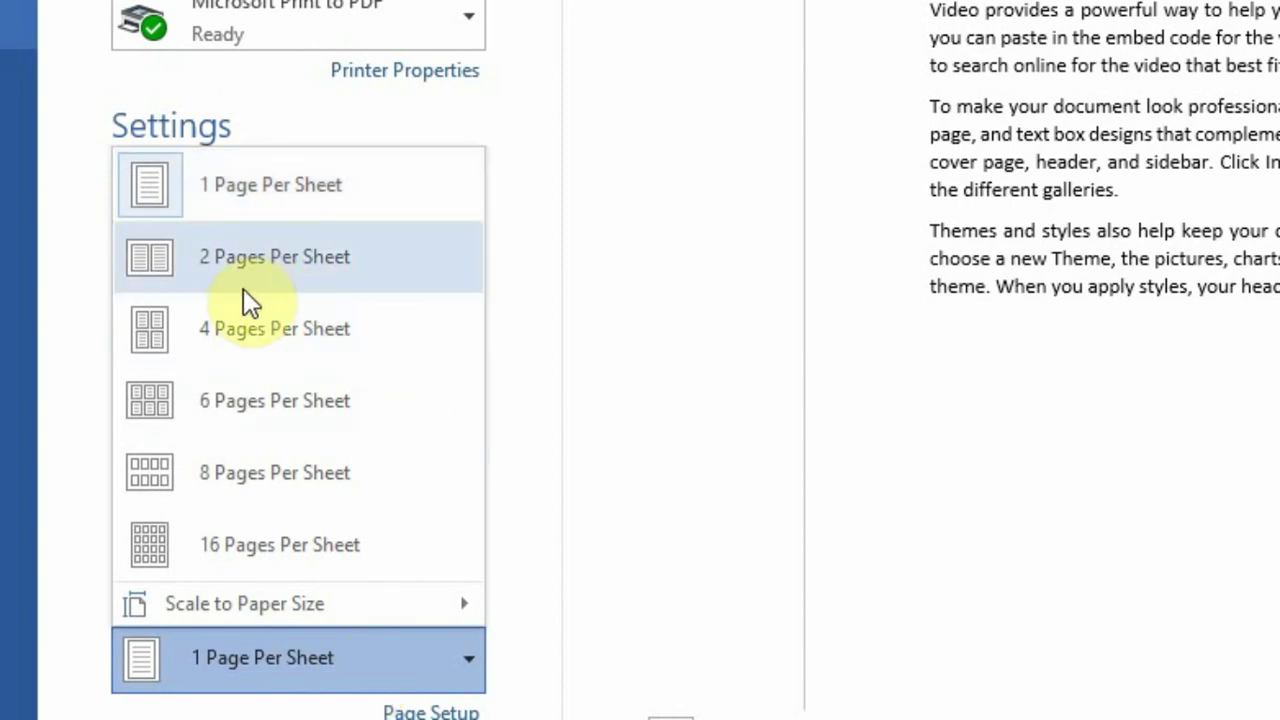
{"action": "left_click", "coordinate": [271, 274]}
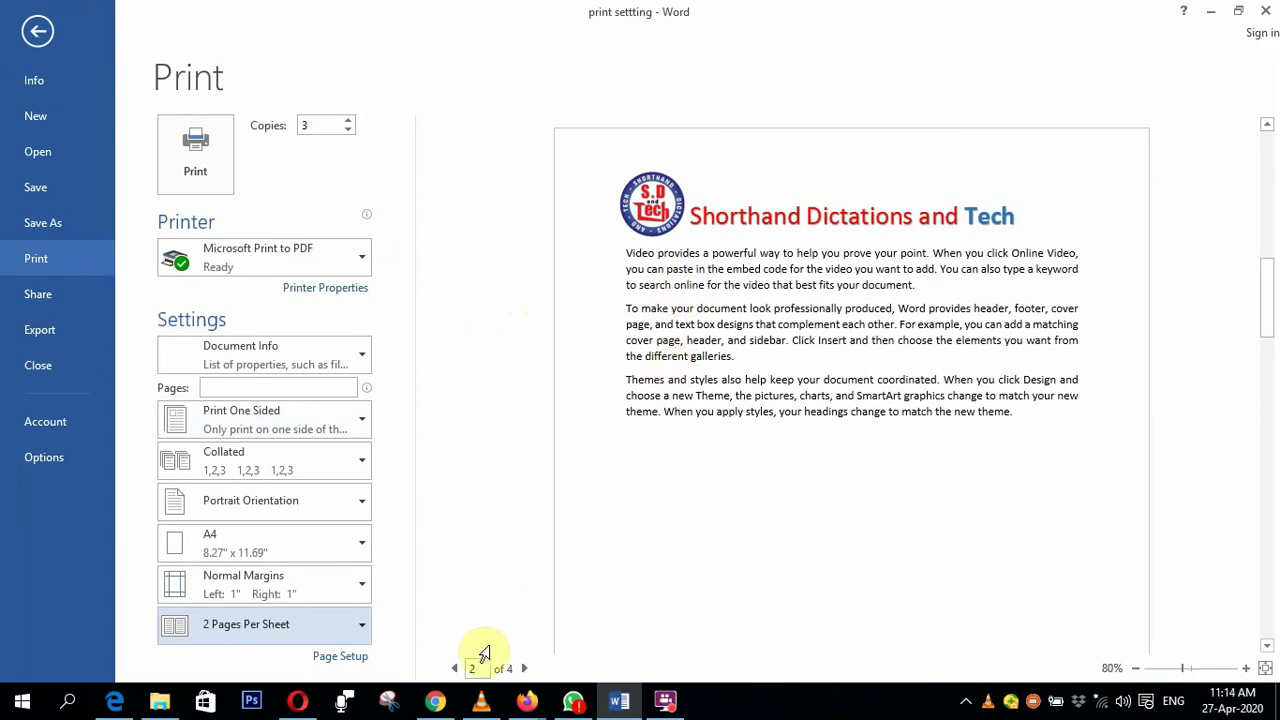
{"action": "left_click", "coordinate": [1135, 668]}
{"action": "left_click", "coordinate": [1135, 668]}
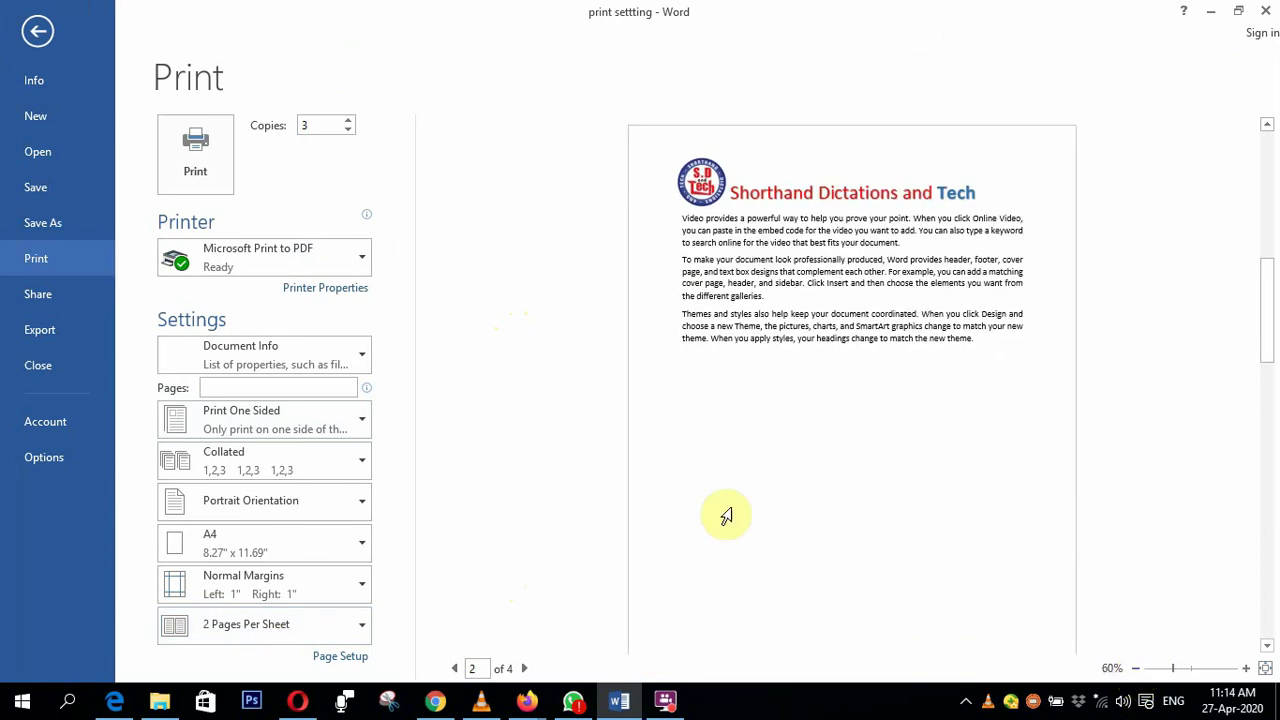
- Set the print layout to 4 Pages Per Sheet and accept the Page Setup settings without changing them
{"action": "left_click", "coordinate": [308, 624]}
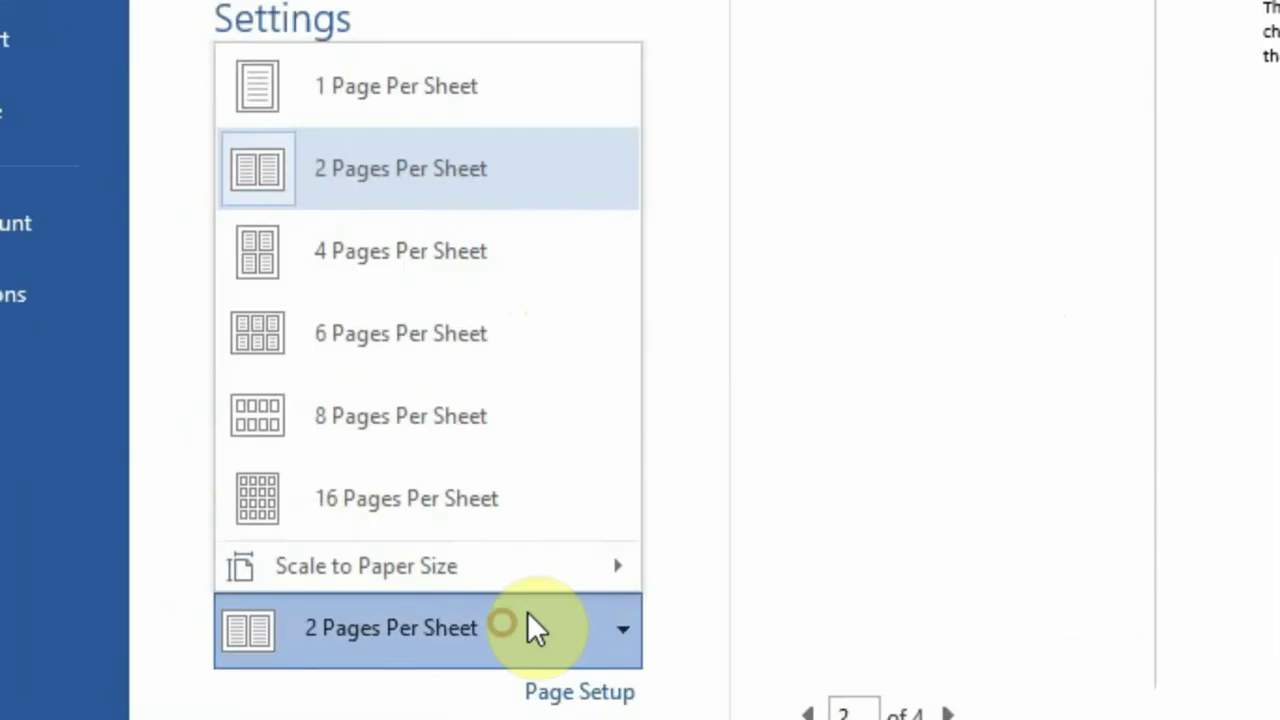
{"action": "left_click", "coordinate": [506, 251]}
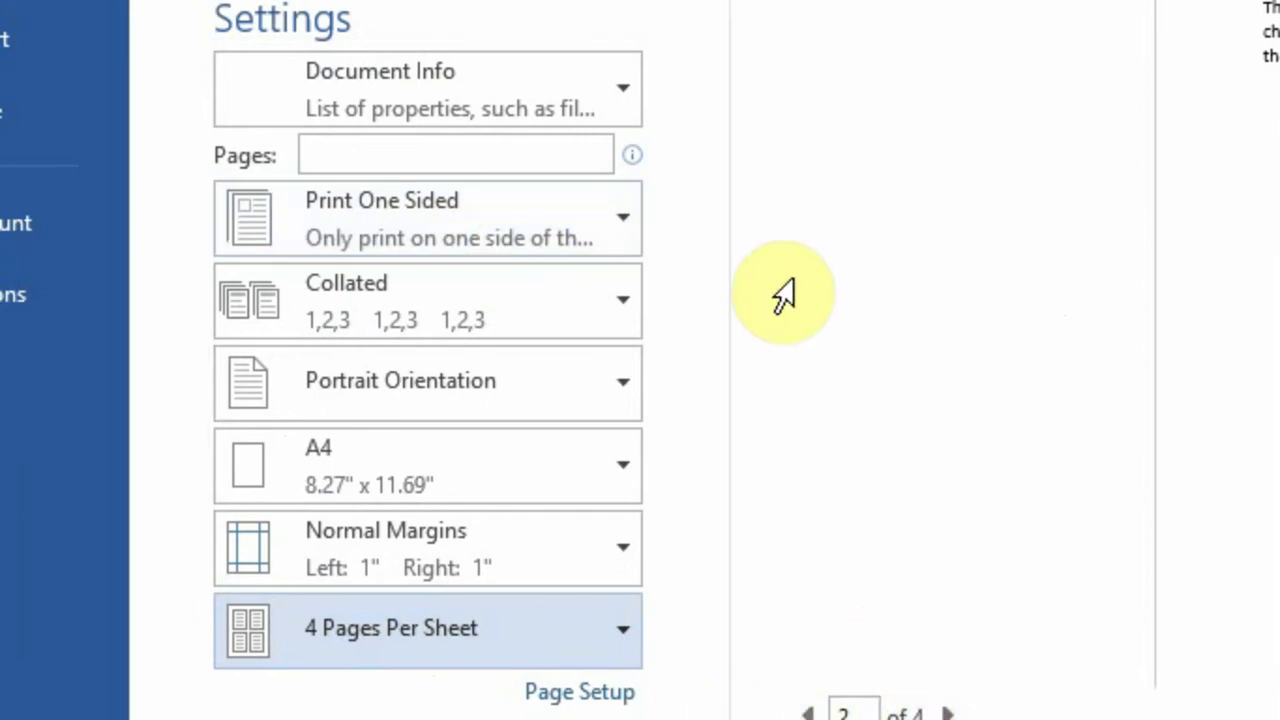
{"action": "left_click", "coordinate": [565, 693]}
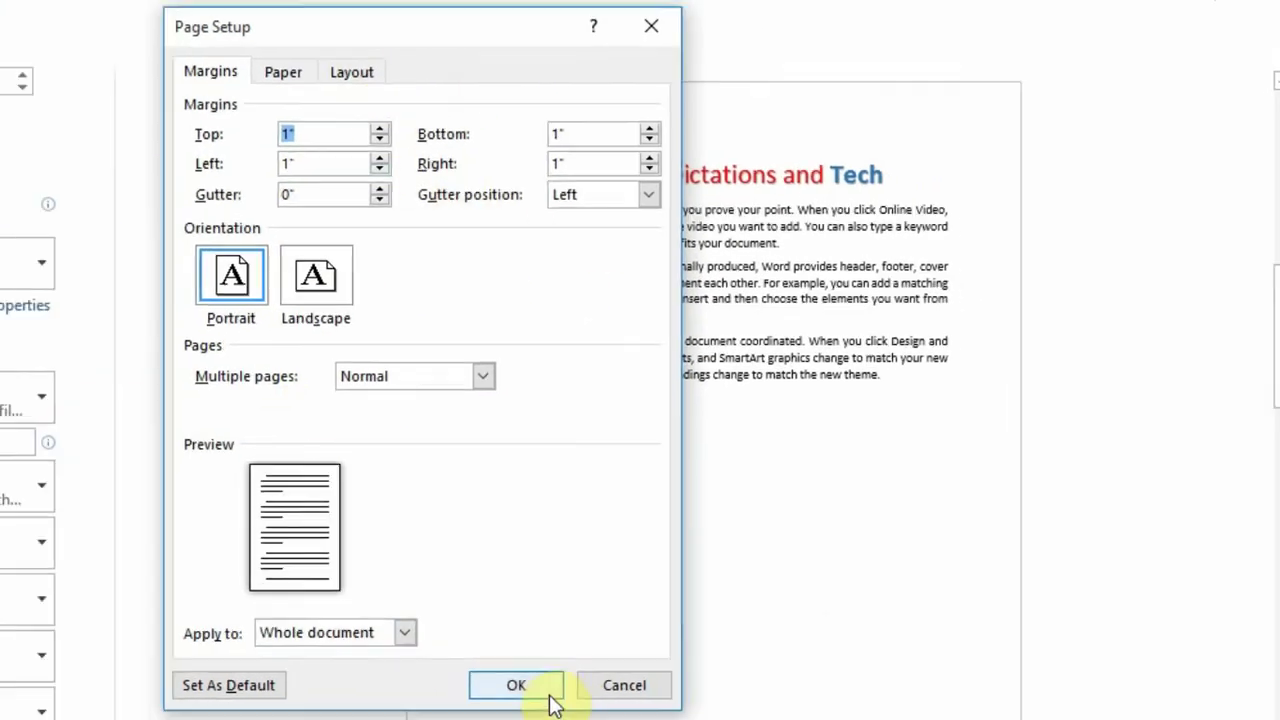
{"action": "left_click", "coordinate": [540, 688]}
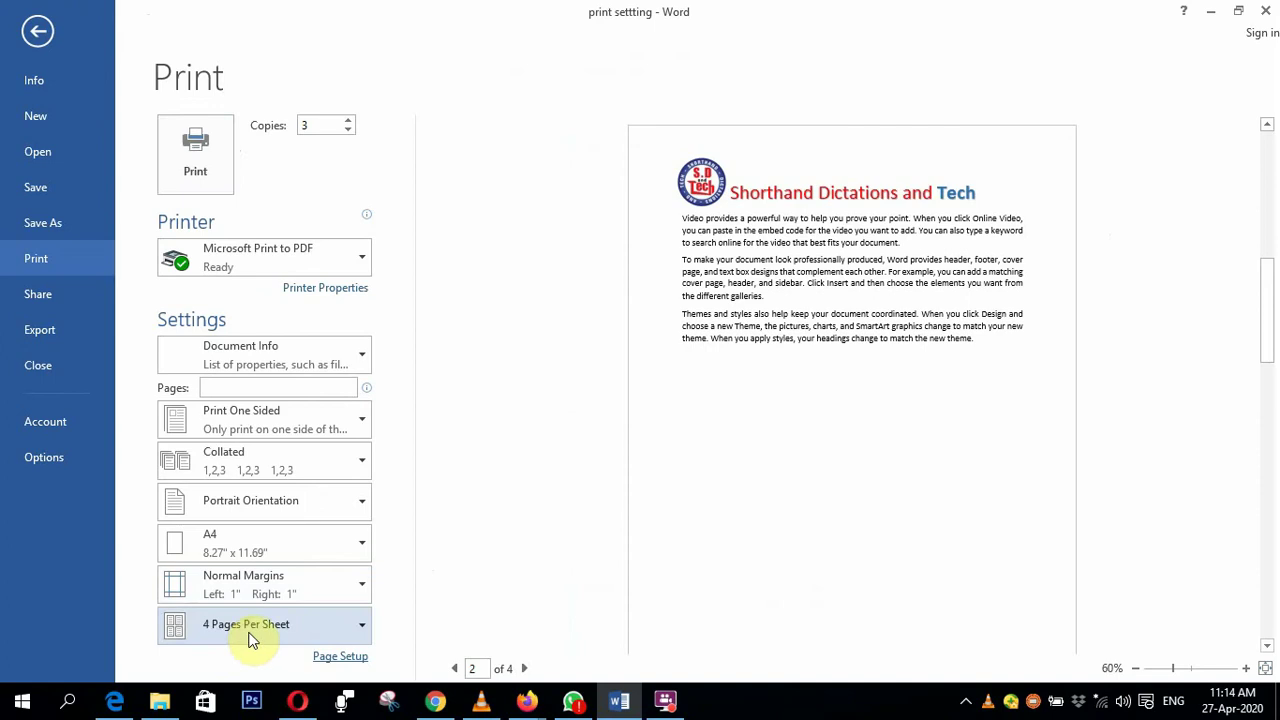
- Print the document to PDF and look through the pages of the four-per-sheet output
{"action": "left_click", "coordinate": [197, 143]}
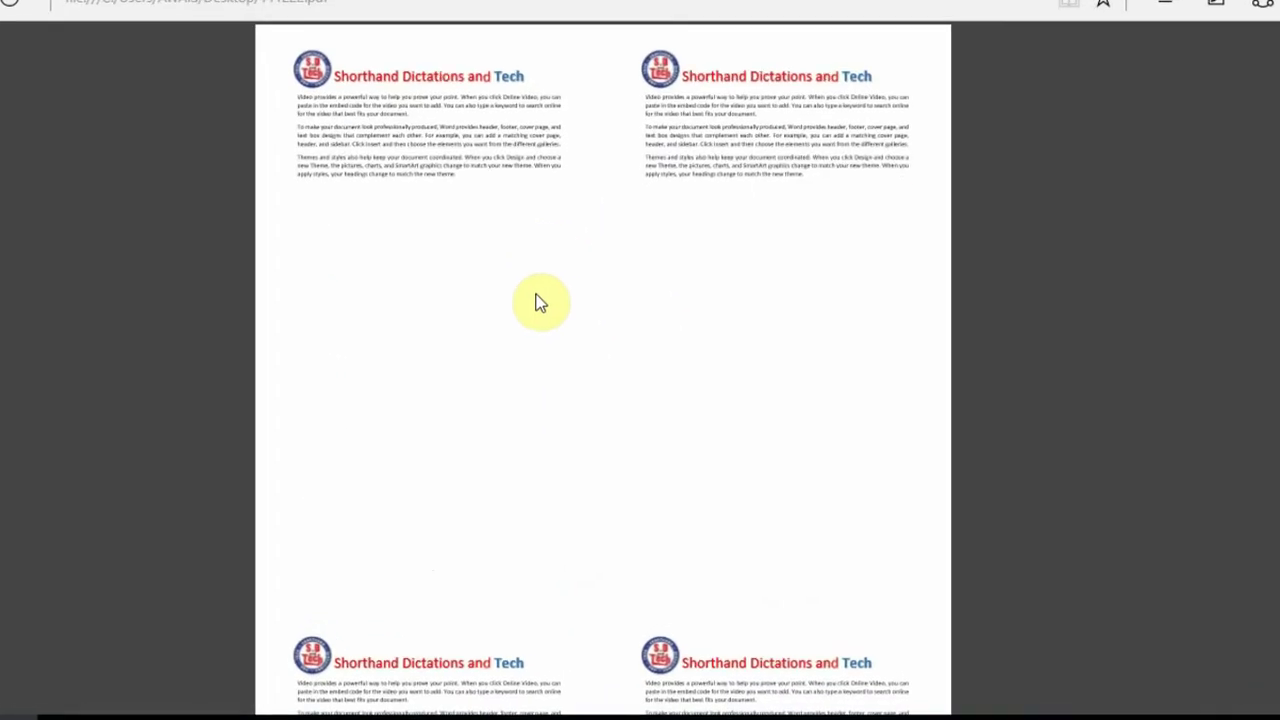
{"action": "scroll", "coordinate": [535, 303], "scroll_direction": "down", "scroll_amount": 5}
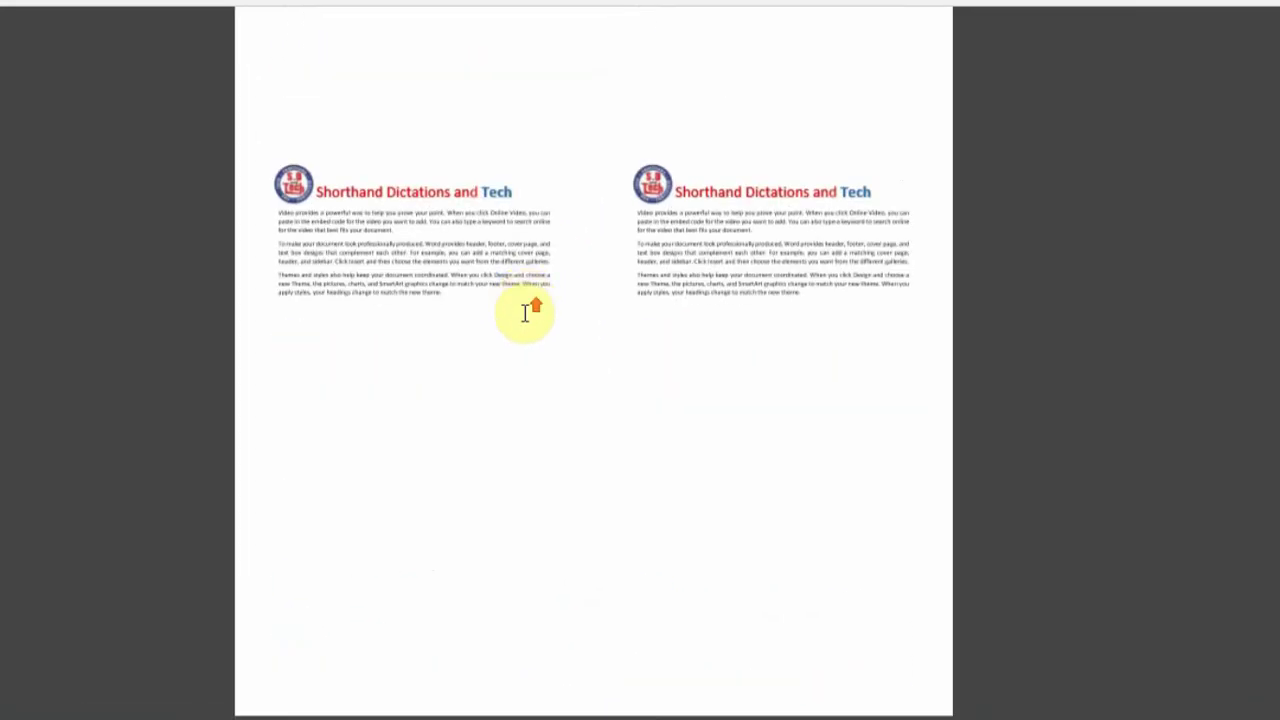
{"action": "scroll", "coordinate": [525, 313], "scroll_direction": "down", "scroll_amount": 3}
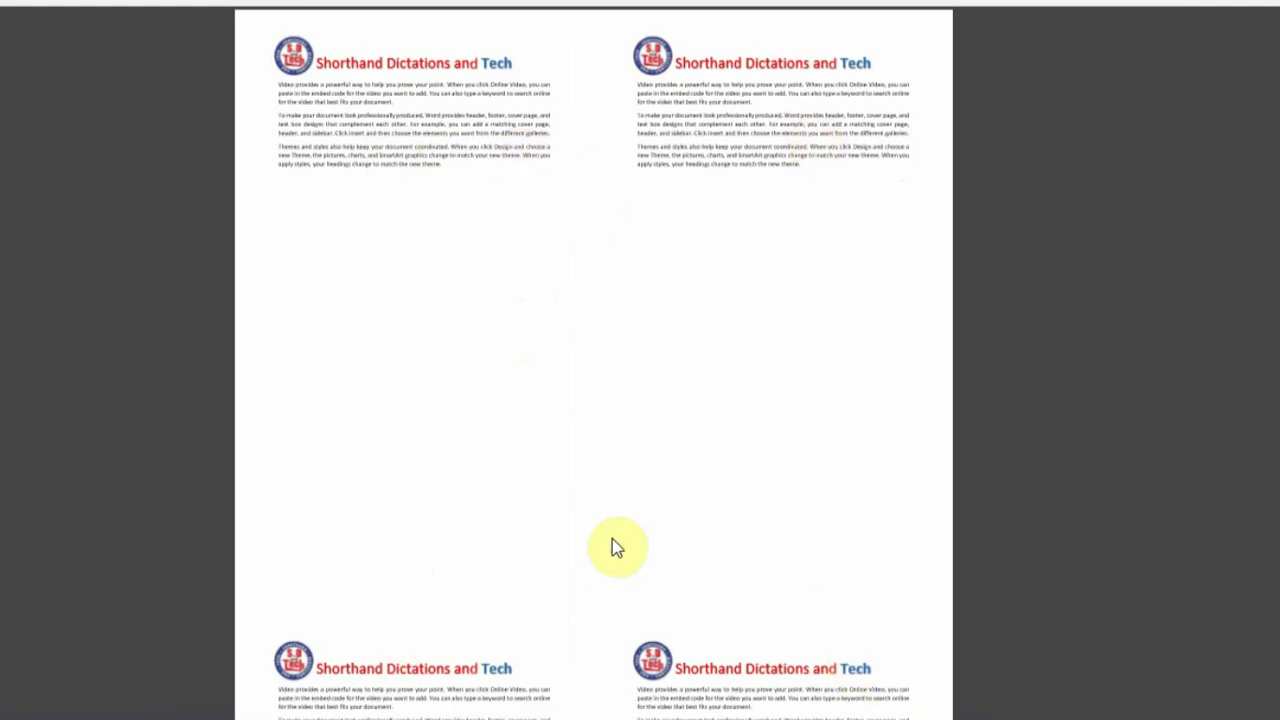
{"action": "scroll", "coordinate": [614, 546], "scroll_direction": "down", "scroll_amount": 10}
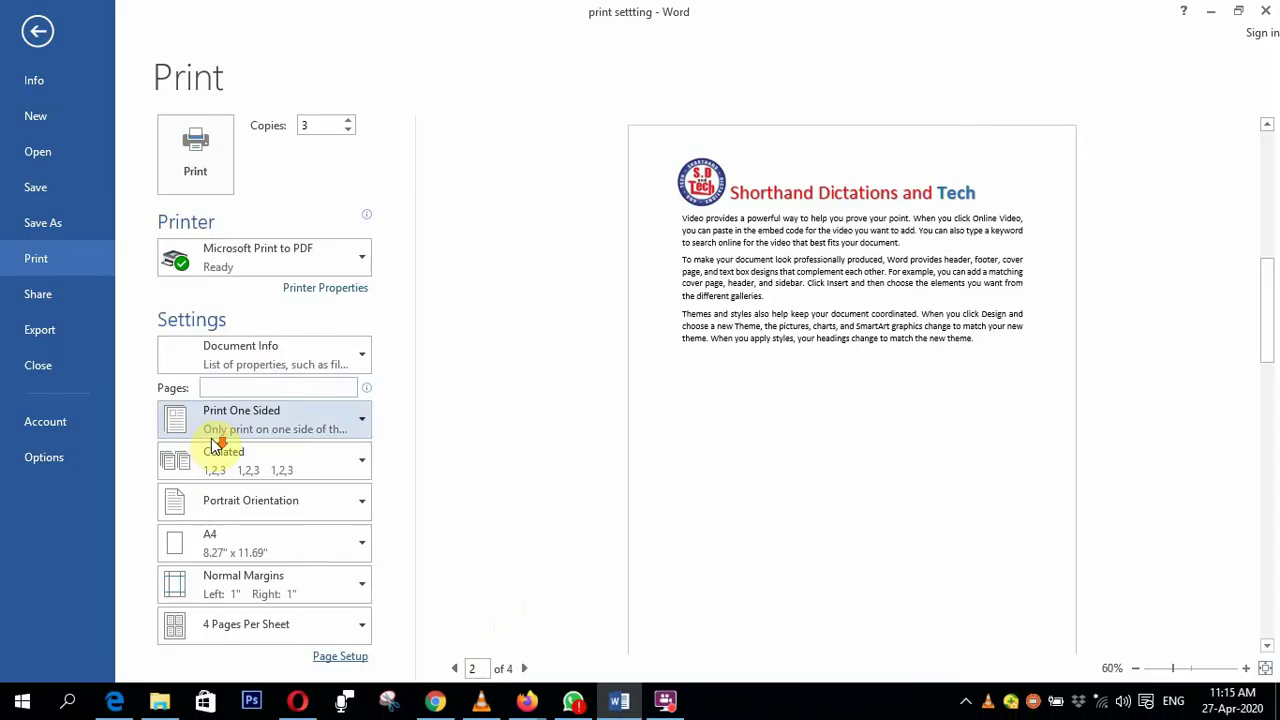
- Return to Word's print settings and set the print range to Print All Pages
{"action": "left_click", "coordinate": [308, 360]}
{"action": "left_click", "coordinate": [282, 40]}
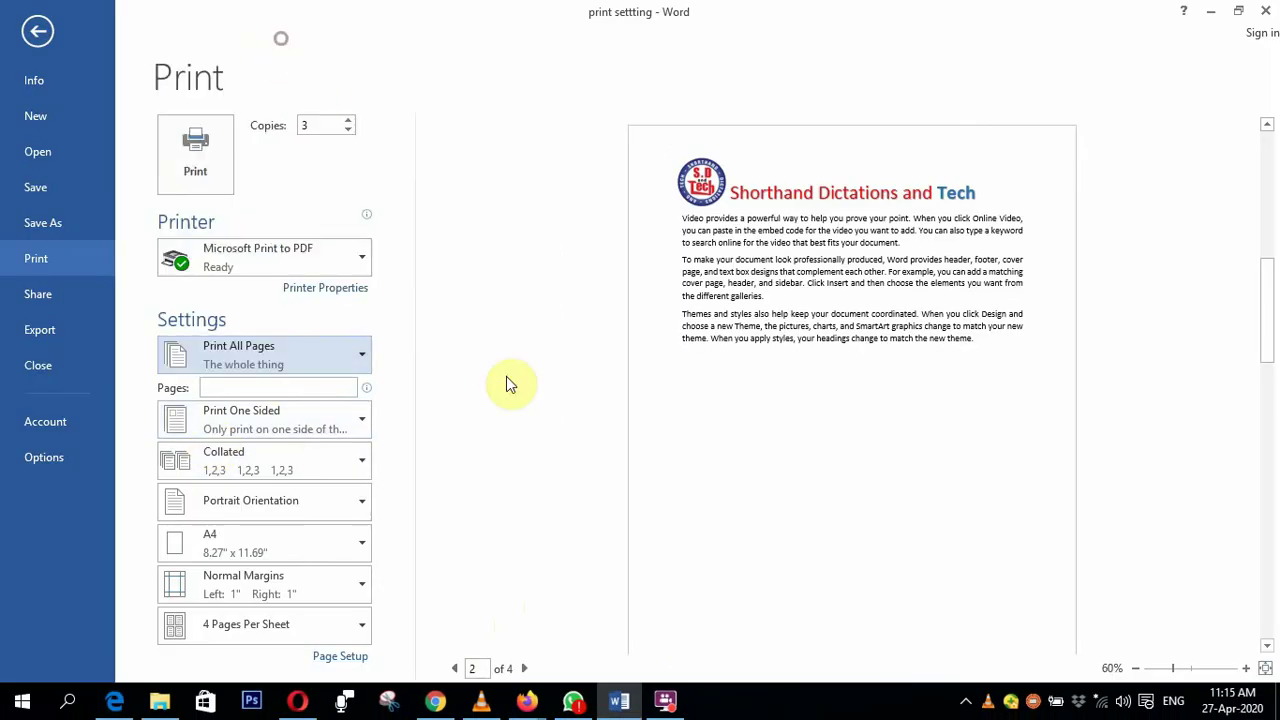
{"action": "mouse_move", "coordinate": [440, 700]}
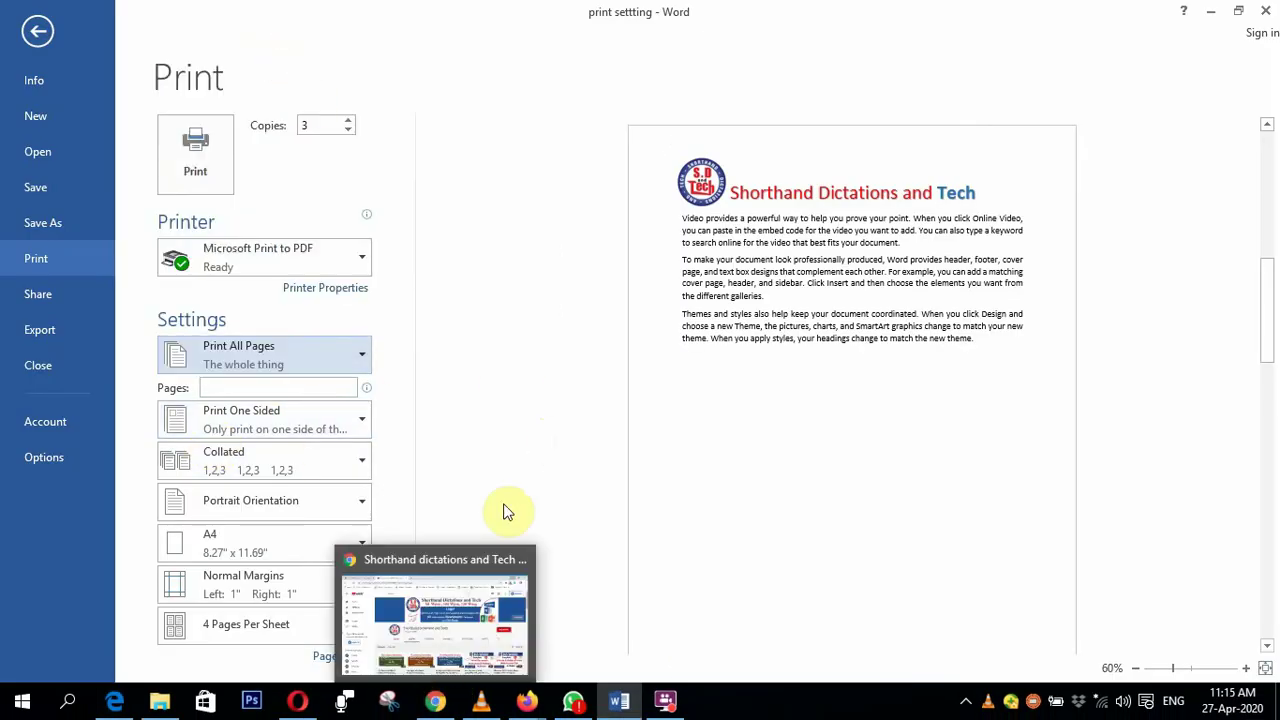